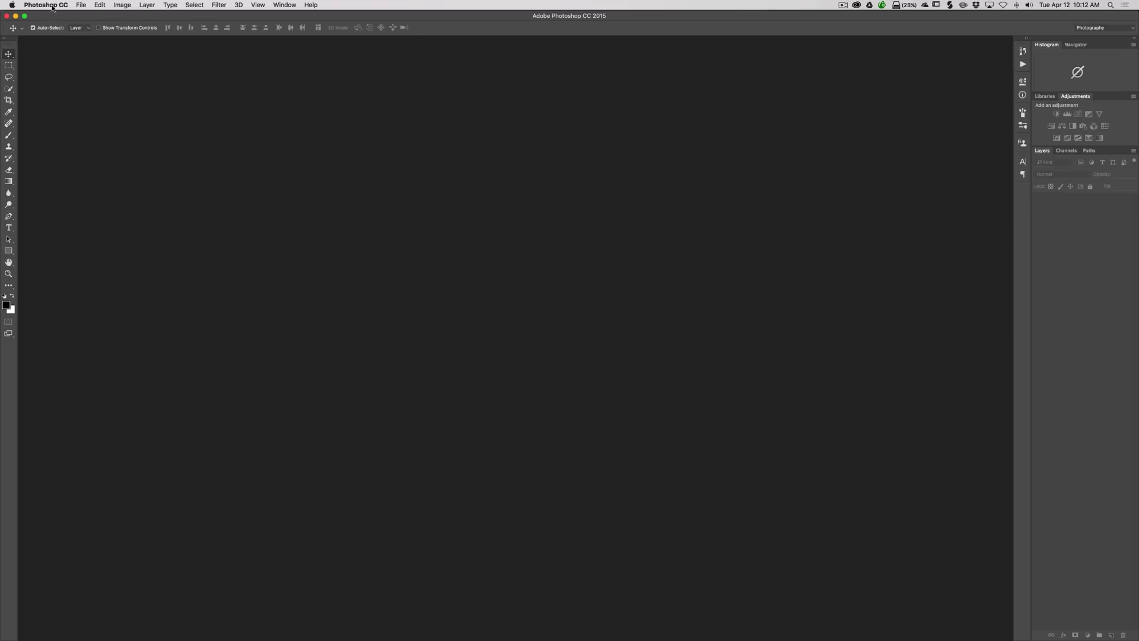
# - Create a new document named Watermark, 750 by 750 pixels at 300 pixels/inch, RGB color, with a transparent background
pyautogui.click(78, 5)
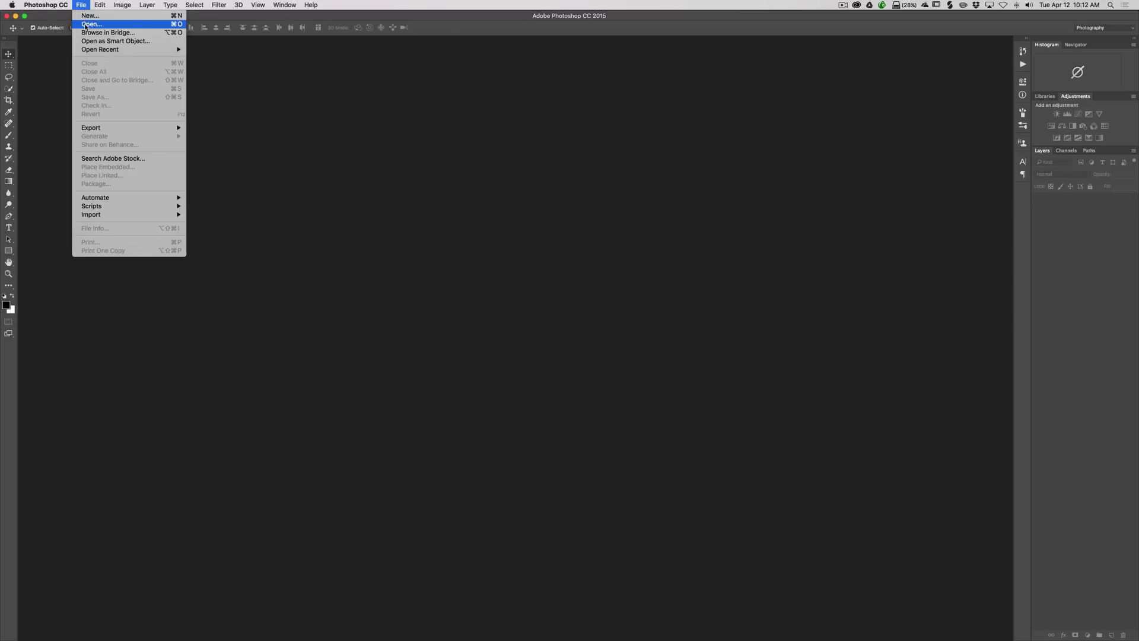
pyautogui.click(88, 17)
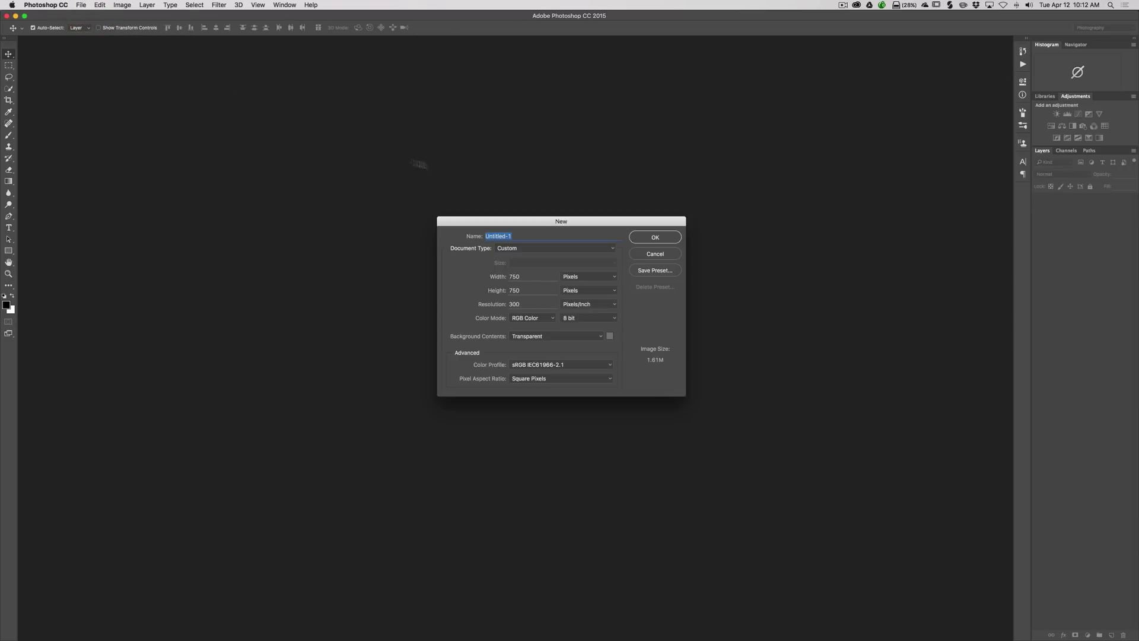
pyautogui.moveTo(519, 223); pyautogui.dragTo(516, 174)
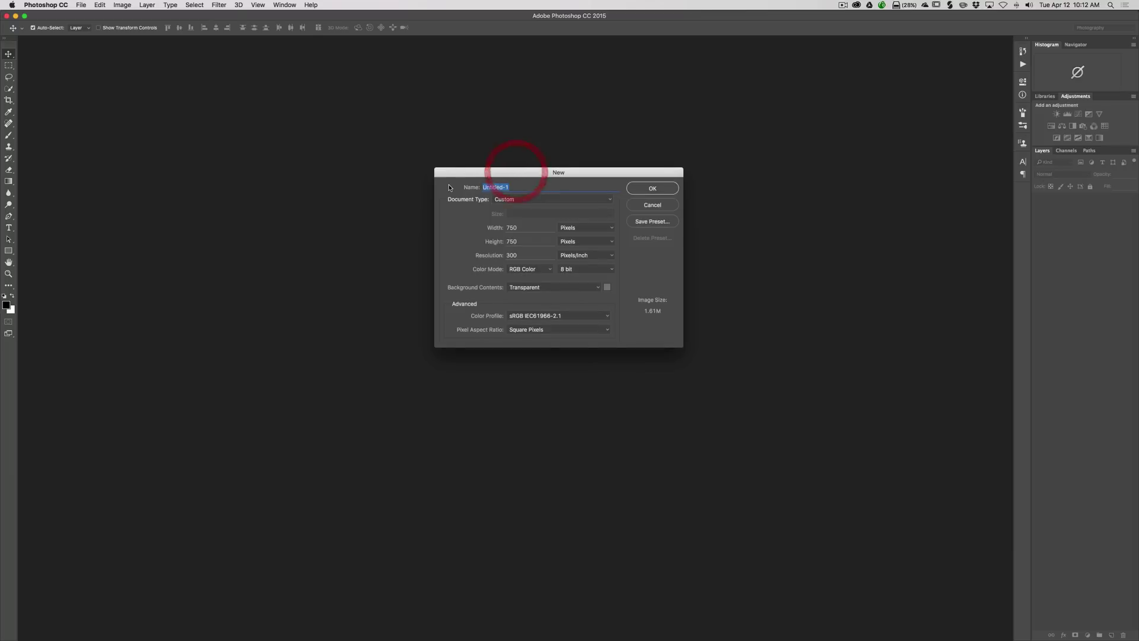
pyautogui.write('Watermark')
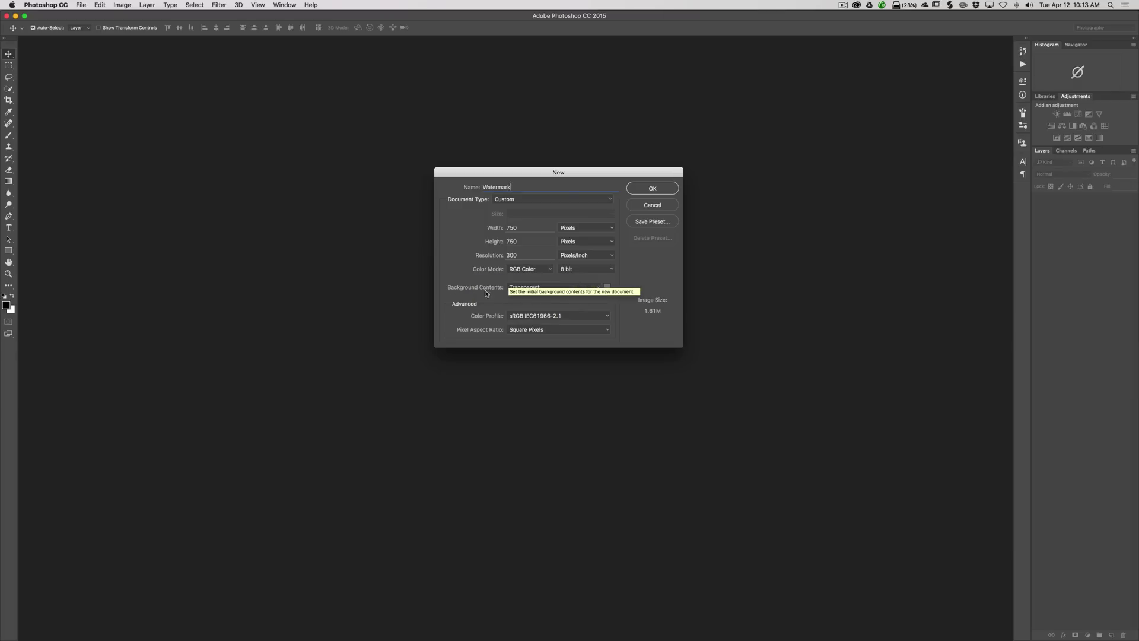
pyautogui.click(653, 189)
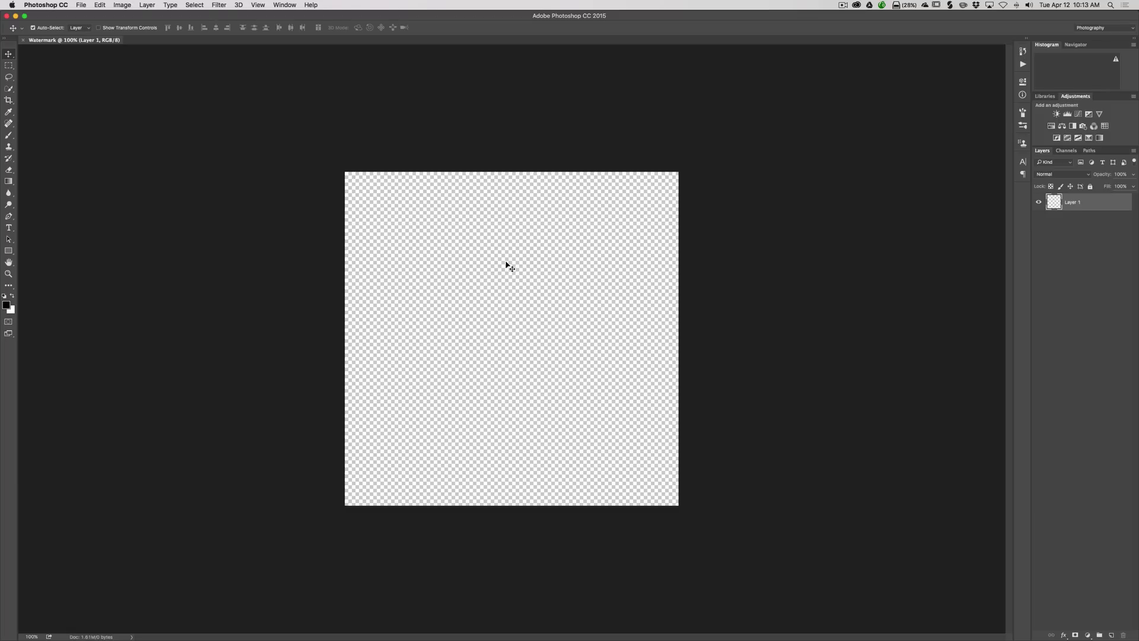
# - Add the text "AM" in Lucida Handwriting Italic in the upper middle of the canvas
pyautogui.click(9, 228)
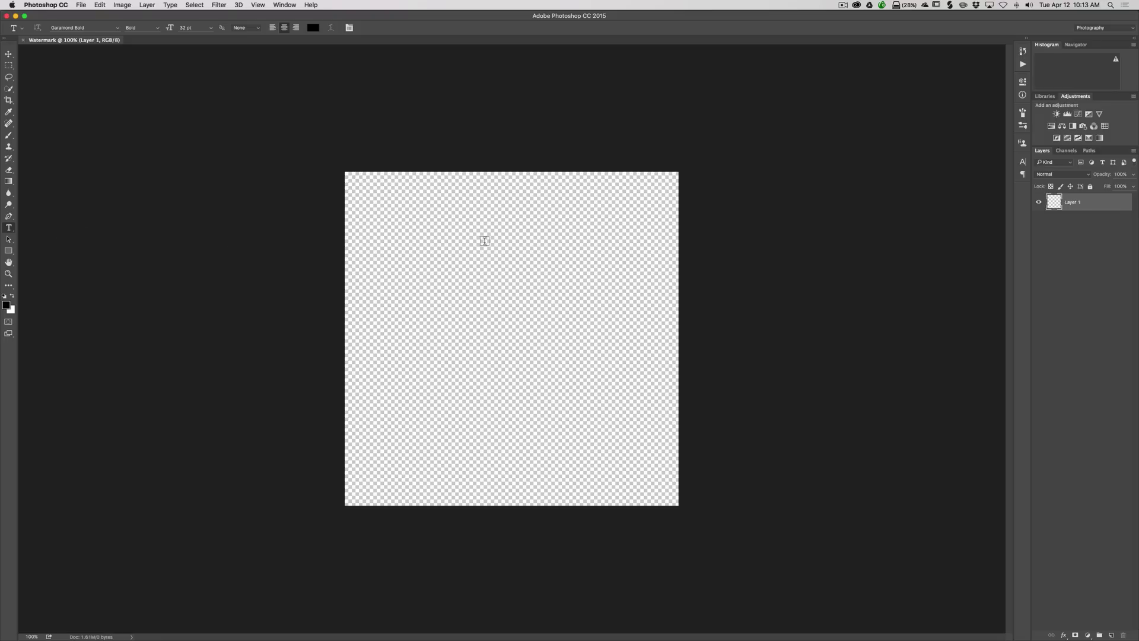
pyautogui.click(502, 273)
pyautogui.click(117, 28)
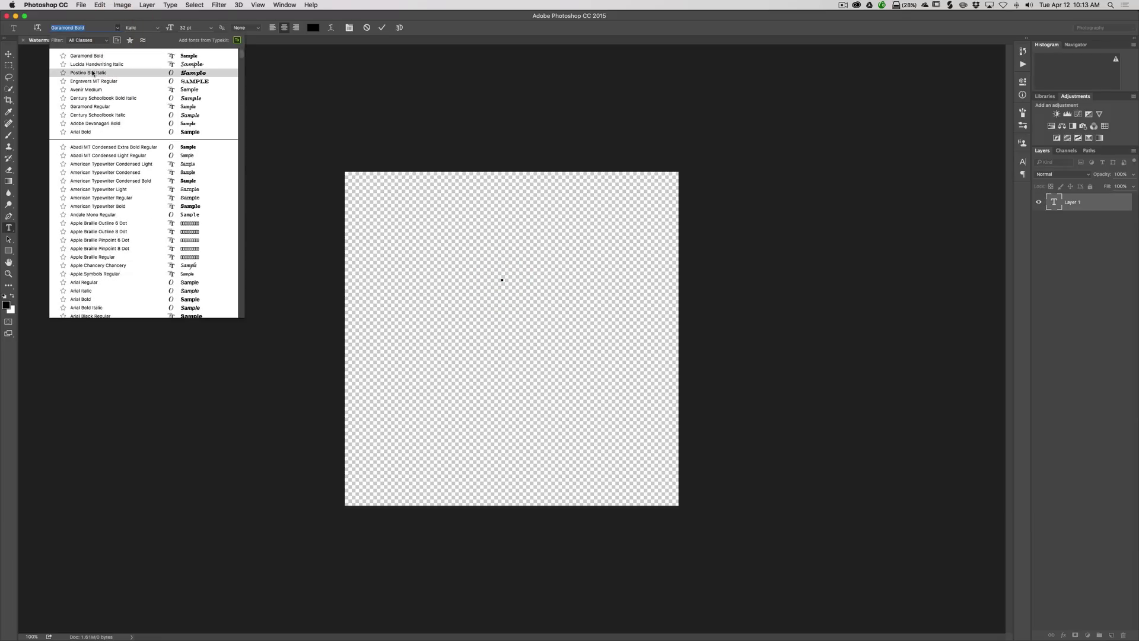
pyautogui.click(92, 64)
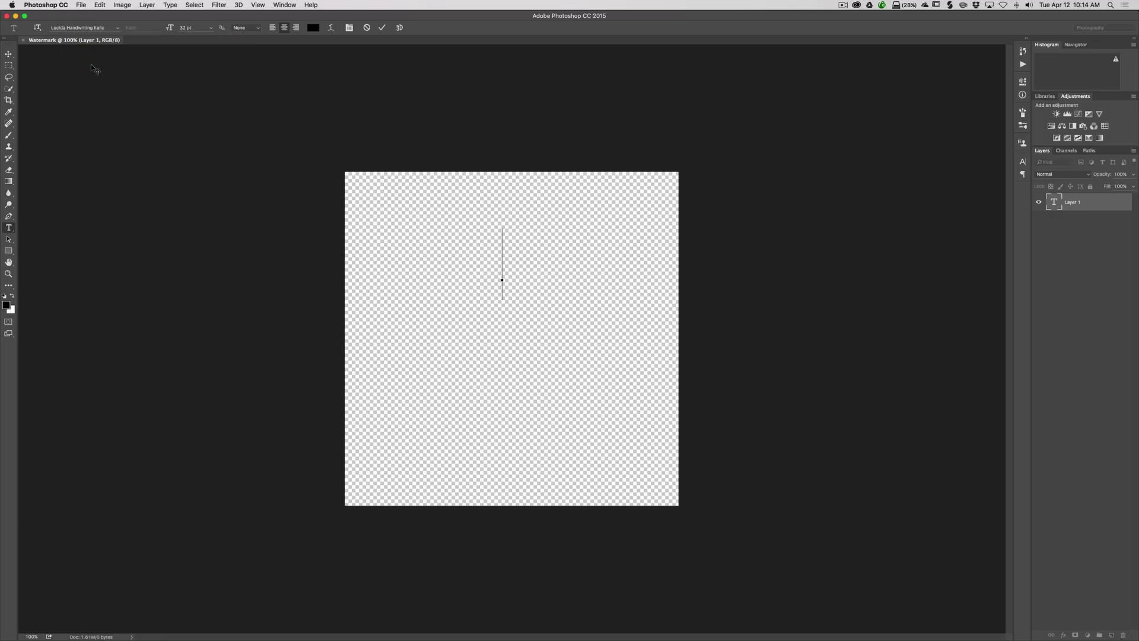
pyautogui.write('AM')
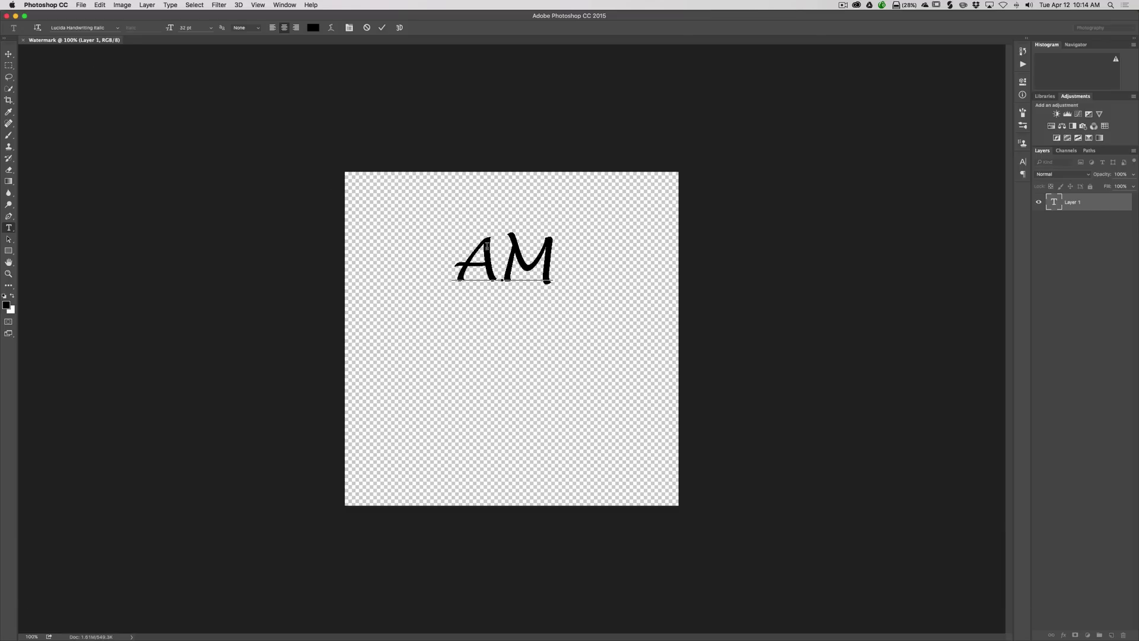
# - Enlarge the whole AM text to 84 pt and move it down so the letters fit within the canvas
pyautogui.doubleClick(502, 261)
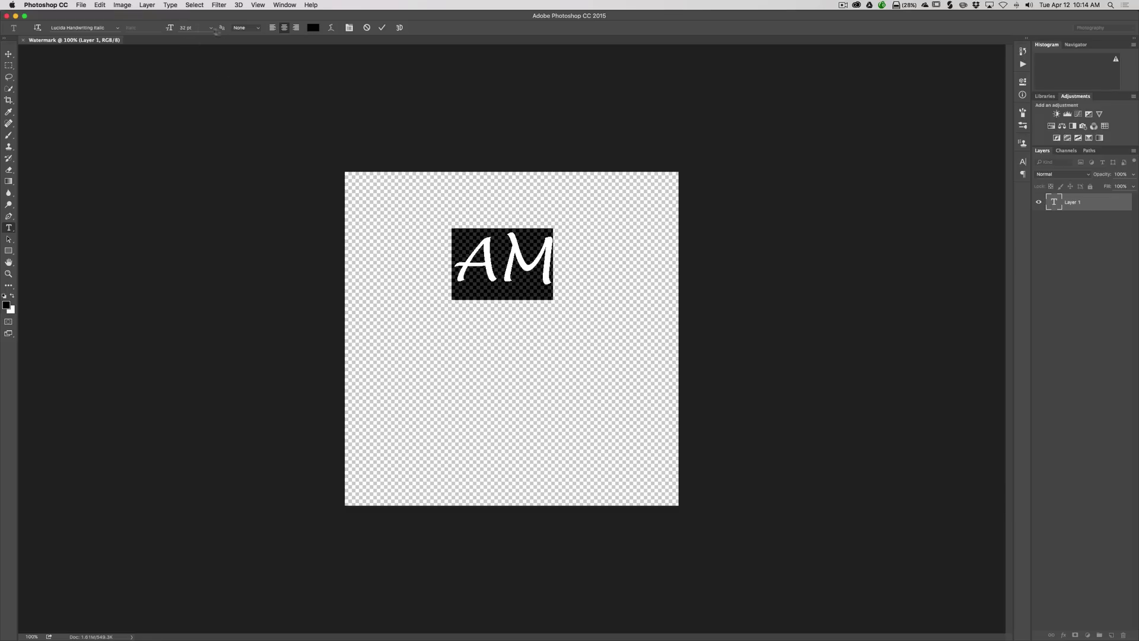
pyautogui.click(183, 27)
pyautogui.press('Up')
pyautogui.press('Up')
pyautogui.press('Up')
pyautogui.press('Up')
pyautogui.press('Up')
pyautogui.press('Up')
pyautogui.press('Up')
pyautogui.press('Up')
pyautogui.press('Up')
pyautogui.press('Up')
pyautogui.press('Up')
pyautogui.press('Up')
pyautogui.press('Up')
pyautogui.press('Up')
pyautogui.press('Up')
pyautogui.press('Up')
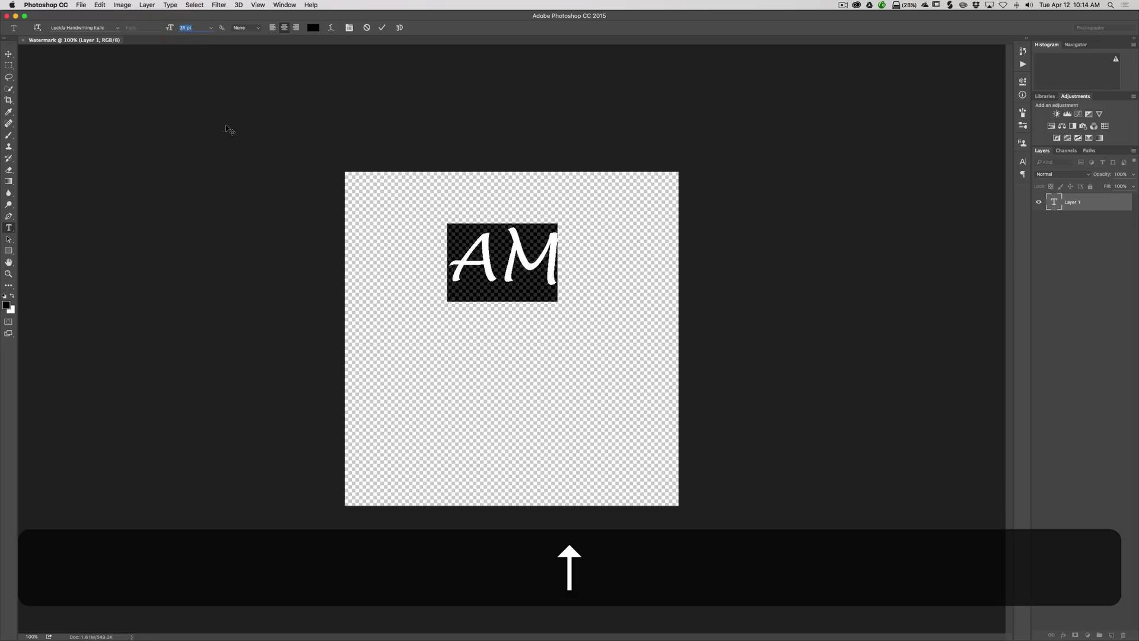
pyautogui.press('Up')
pyautogui.press('Up')
pyautogui.press('Up')
pyautogui.press('Up')
pyautogui.press('Up')
pyautogui.press('Up')
pyautogui.press('Up')
pyautogui.press('Up')
pyautogui.press('Up')
pyautogui.press('Up')
pyautogui.press('Up')
pyautogui.press('Up')
pyautogui.press('Up')
pyautogui.press('Up')
pyautogui.press('Up')
pyautogui.press('Up')
pyautogui.press('Up')
pyautogui.press('Up')
pyautogui.press('Up')
pyautogui.press('Up')
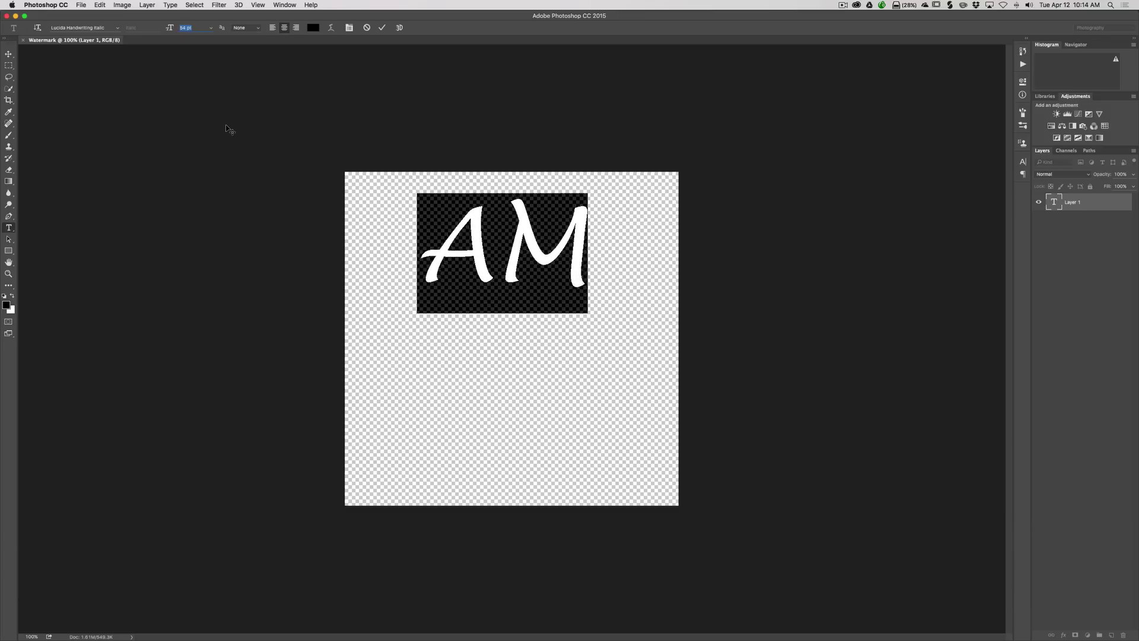
pyautogui.press('Up')
pyautogui.press('Up')
pyautogui.press('Up')
pyautogui.press('Up')
pyautogui.press('Up')
pyautogui.press('Up')
pyautogui.press('Up')
pyautogui.press('Up')
pyautogui.press('Up')
pyautogui.press('Up')
pyautogui.press('Up')
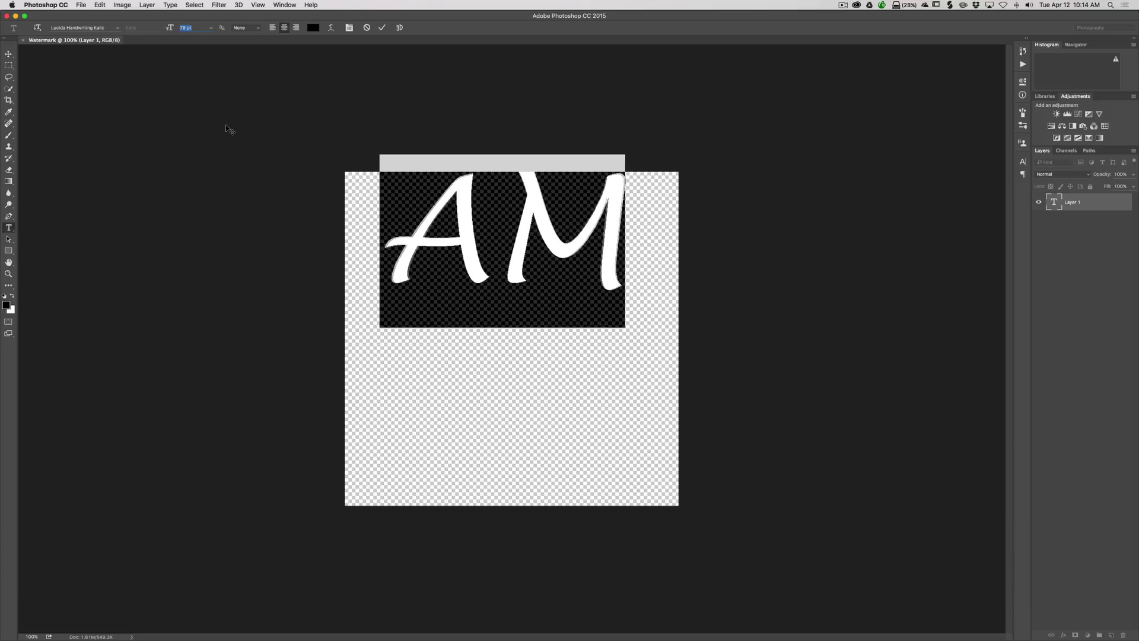
pyautogui.press('Up')
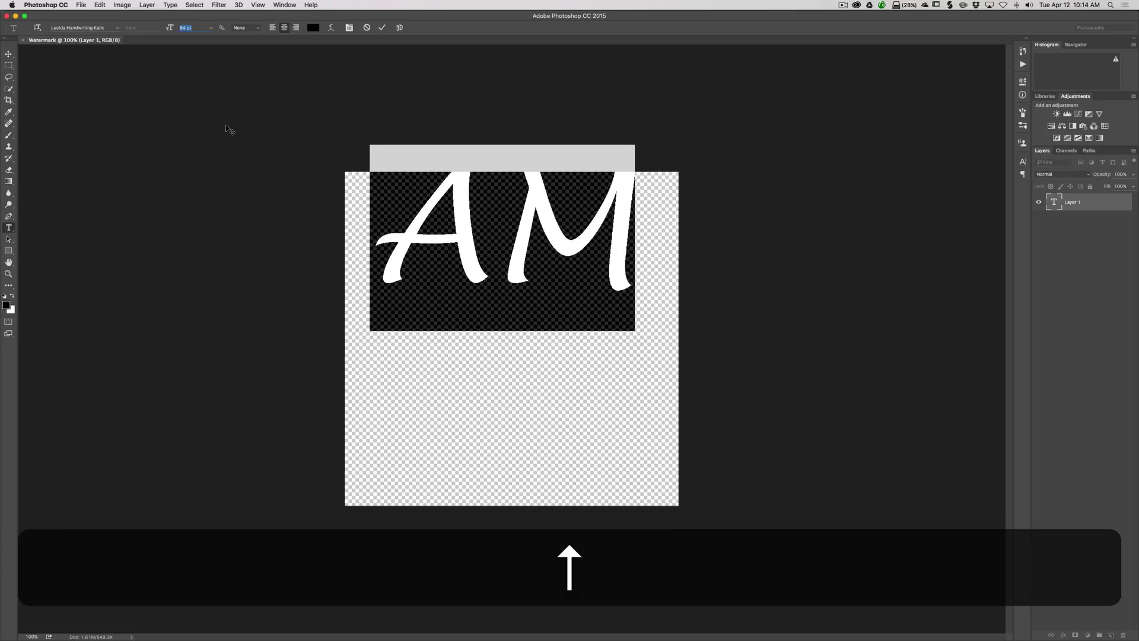
pyautogui.moveTo(498, 381); pyautogui.dragTo(502, 429)
pyautogui.click(501, 427)
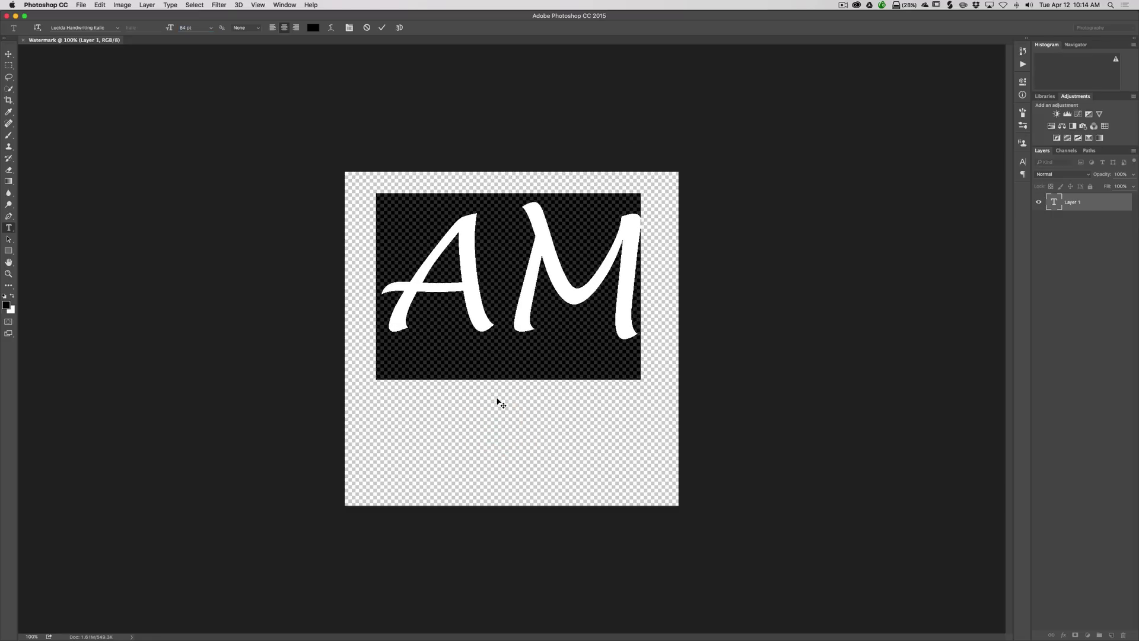
# - Set the AM text size to 91 pt and commit the text
pyautogui.click(185, 28)
pyautogui.press('Up')
pyautogui.press('Up')
pyautogui.press('Up')
pyautogui.press('Up')
pyautogui.press('Up')
pyautogui.press('Up')
pyautogui.press('Up')
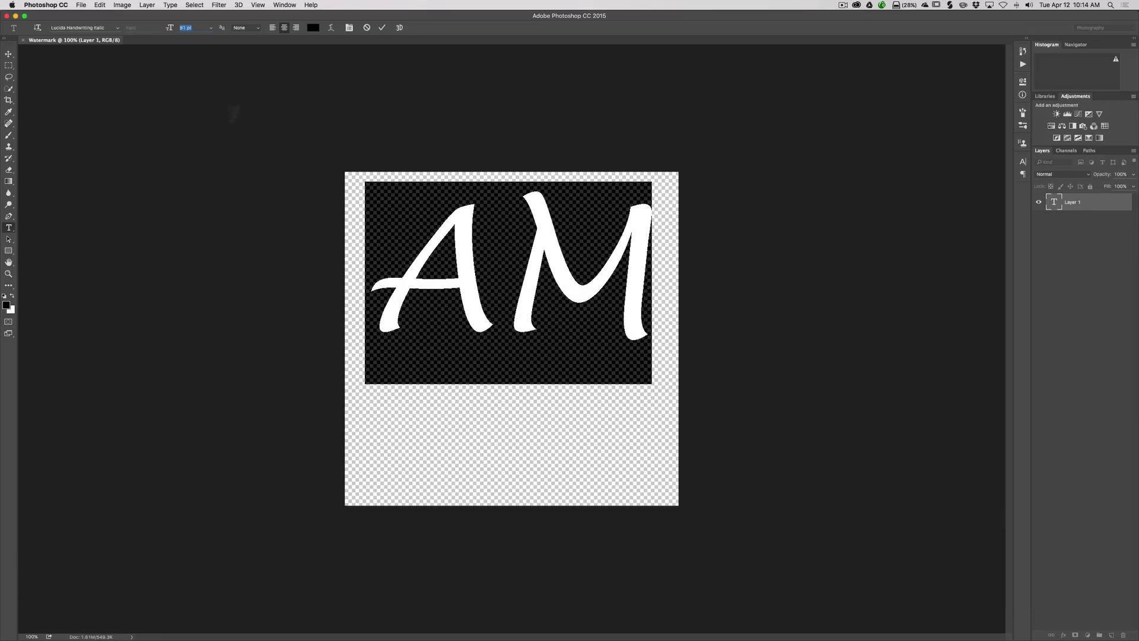
pyautogui.click(383, 28)
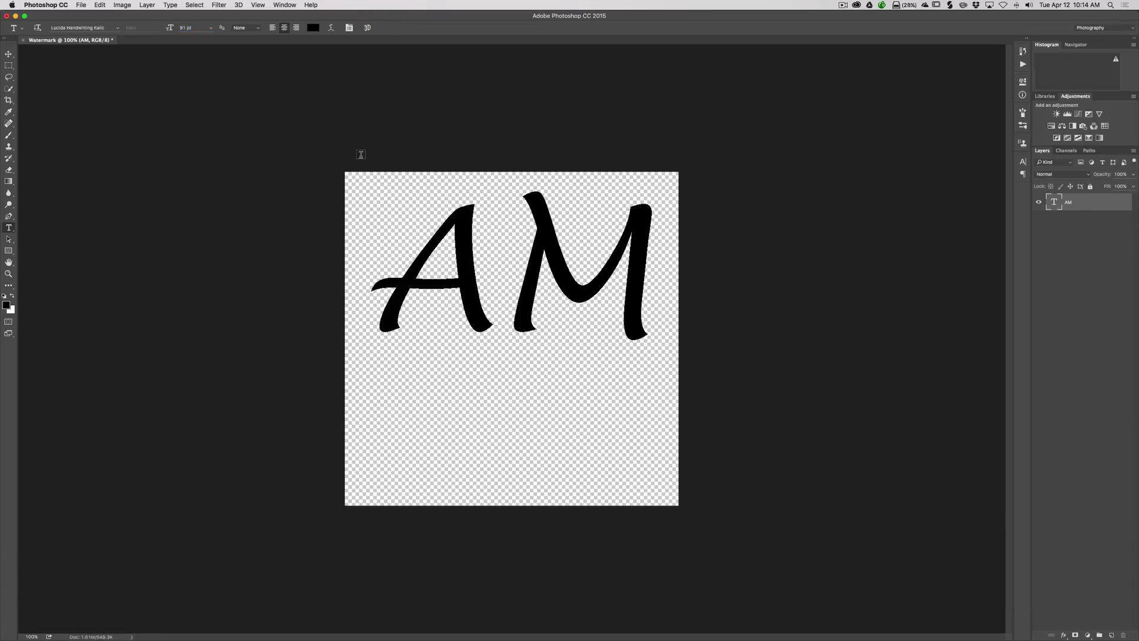
# - Tighten the kerning between the A and the M until the two letters overlap, and commit the text
pyautogui.click(501, 259)
pyautogui.press('alt')
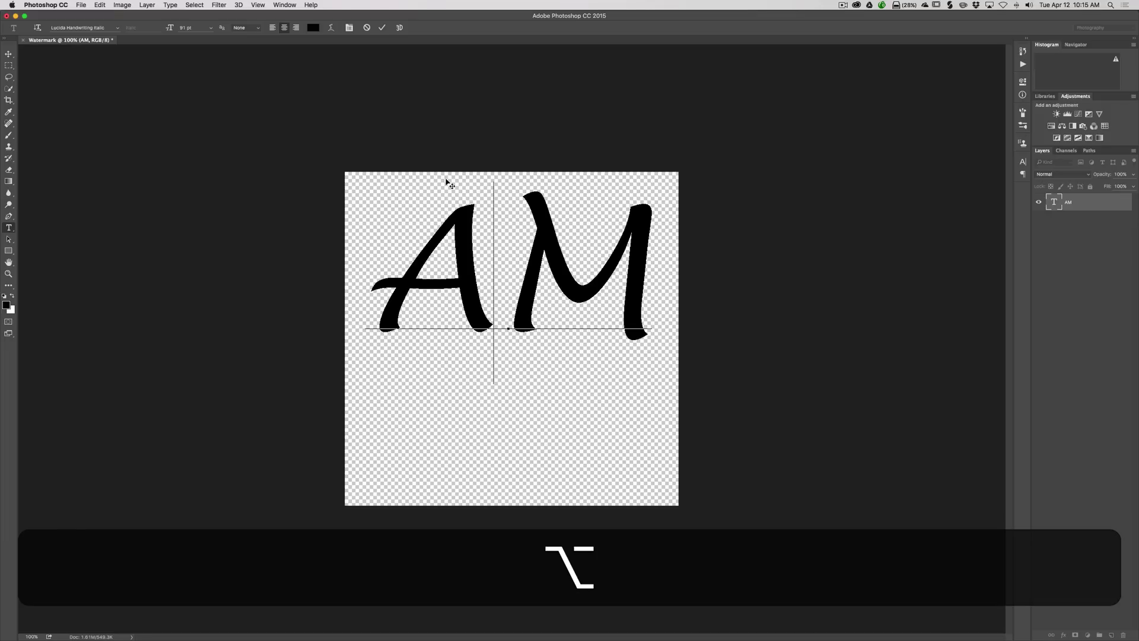
pyautogui.hotkey('alt', 'Left')
pyautogui.hotkey('alt', 'Left')
pyautogui.hotkey('alt', 'Left')
pyautogui.hotkey('alt', 'Left')
pyautogui.hotkey('alt', 'Left')
pyautogui.hotkey('alt', 'Left')
pyautogui.hotkey('alt', 'Left')
pyautogui.hotkey('alt', 'Left')
pyautogui.hotkey('alt', 'Left')
pyautogui.hotkey('alt', 'Left')
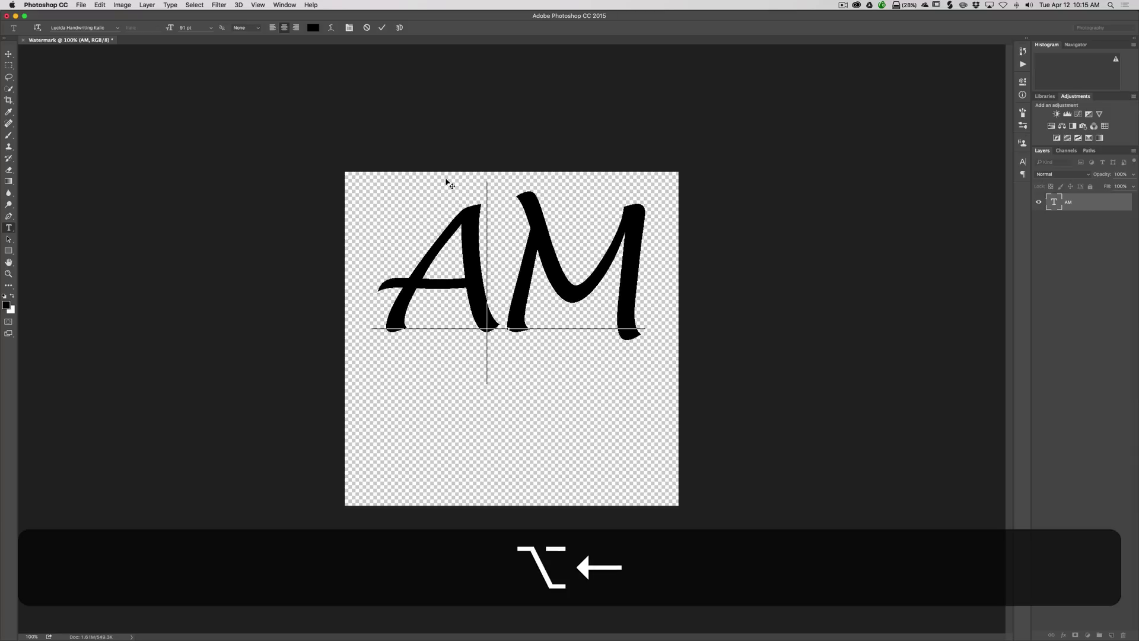
pyautogui.hotkey('alt', 'Left')
pyautogui.hotkey('alt', 'Left')
pyautogui.hotkey('alt', 'Left')
pyautogui.hotkey('alt', 'Left')
pyautogui.hotkey('alt', 'Left')
pyautogui.hotkey('alt', 'Left')
pyautogui.hotkey('alt', 'Left')
pyautogui.hotkey('alt', 'Left')
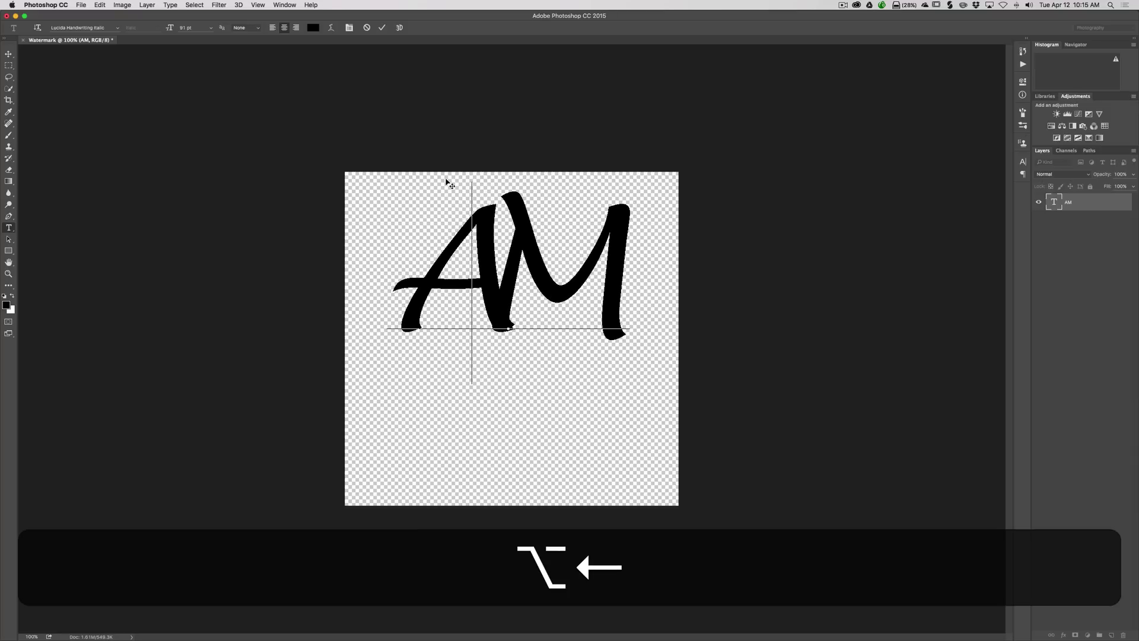
pyautogui.hotkey('alt', 'Left')
pyautogui.hotkey('alt', 'Left')
pyautogui.hotkey('alt', 'Left')
pyautogui.hotkey('alt', 'Left')
pyautogui.hotkey('alt', 'Left')
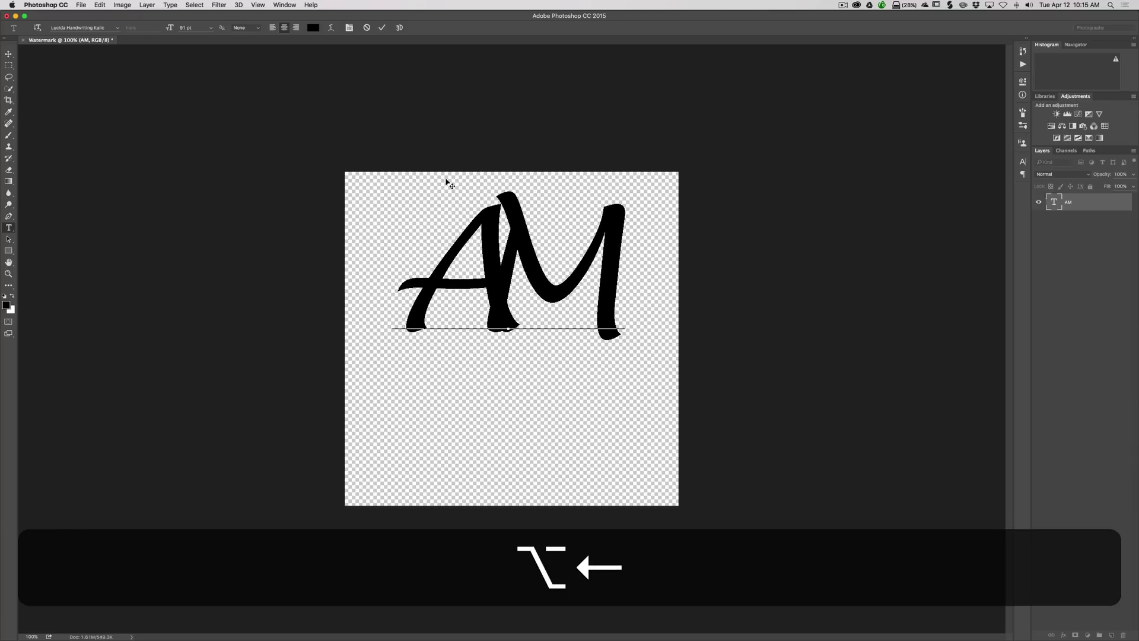
pyautogui.hotkey('alt', 'Left')
pyautogui.hotkey('alt', 'Right')
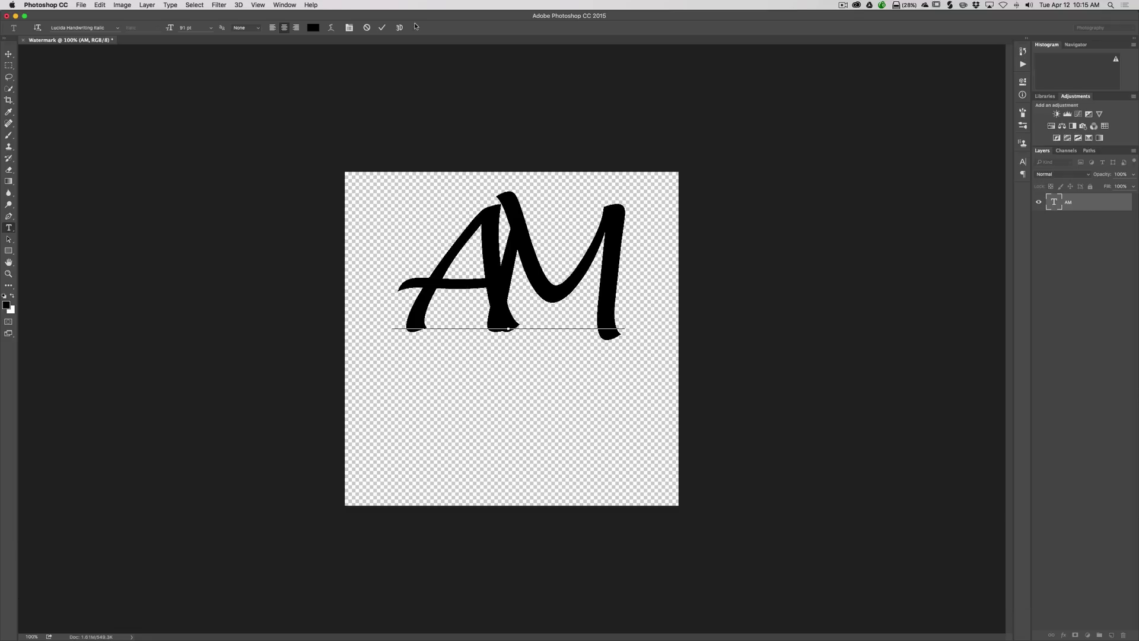
pyautogui.click(382, 28)
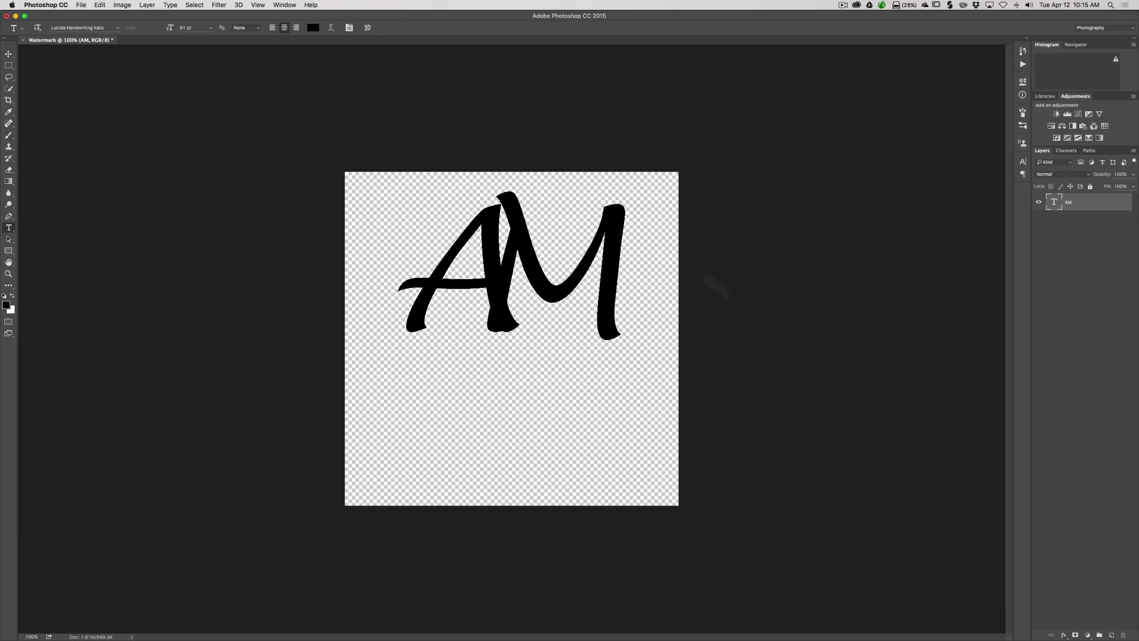
# - Add a second text layer reading "Photography" in Garamond Bold, centred below the AM initials
pyautogui.click(511, 407)
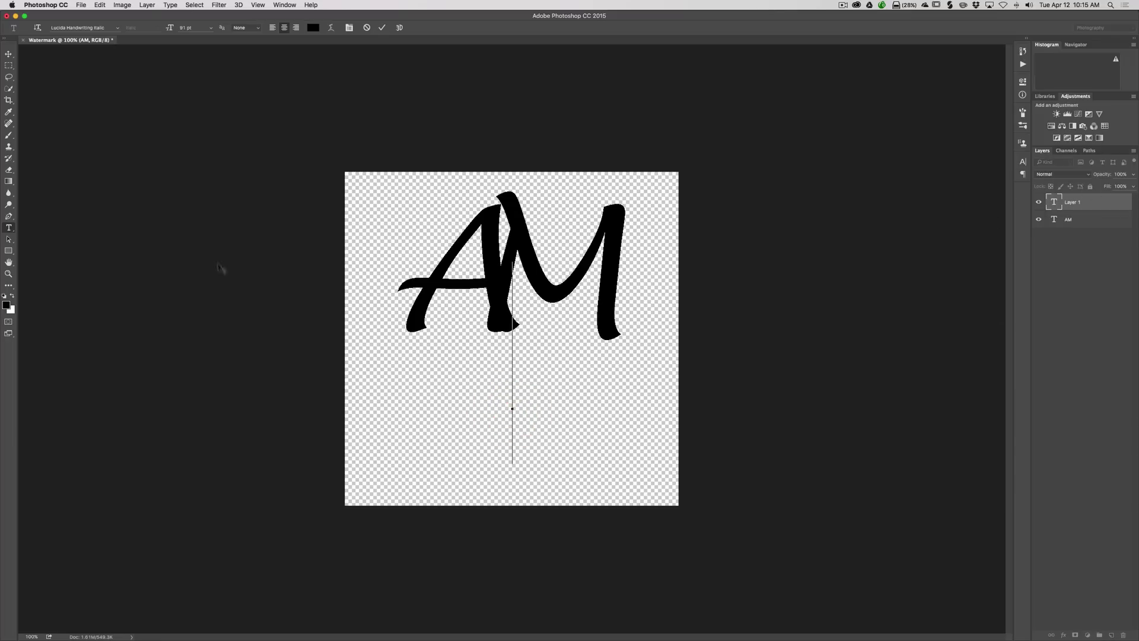
pyautogui.click(117, 29)
pyautogui.scroll(5, 92, 70)
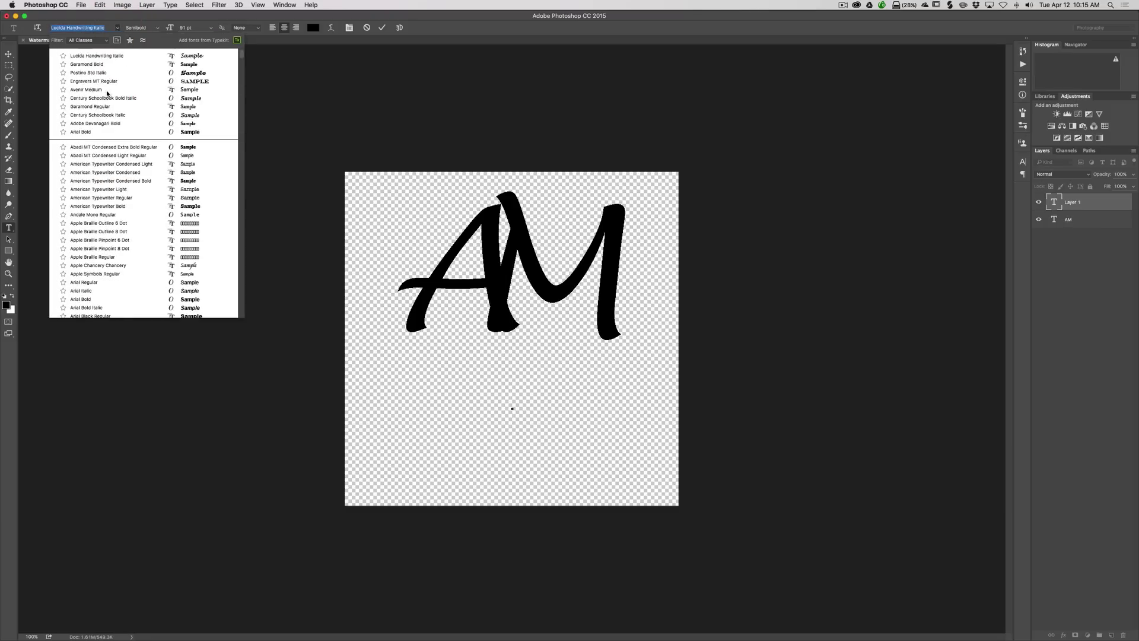
pyautogui.click(92, 64)
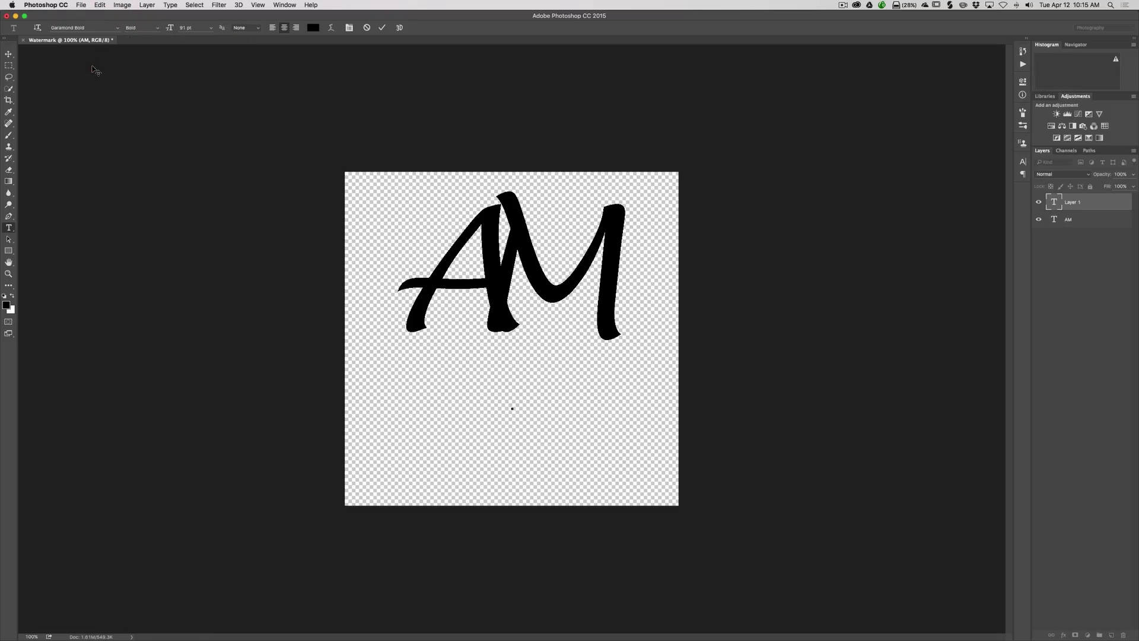
pyautogui.write('Pho')
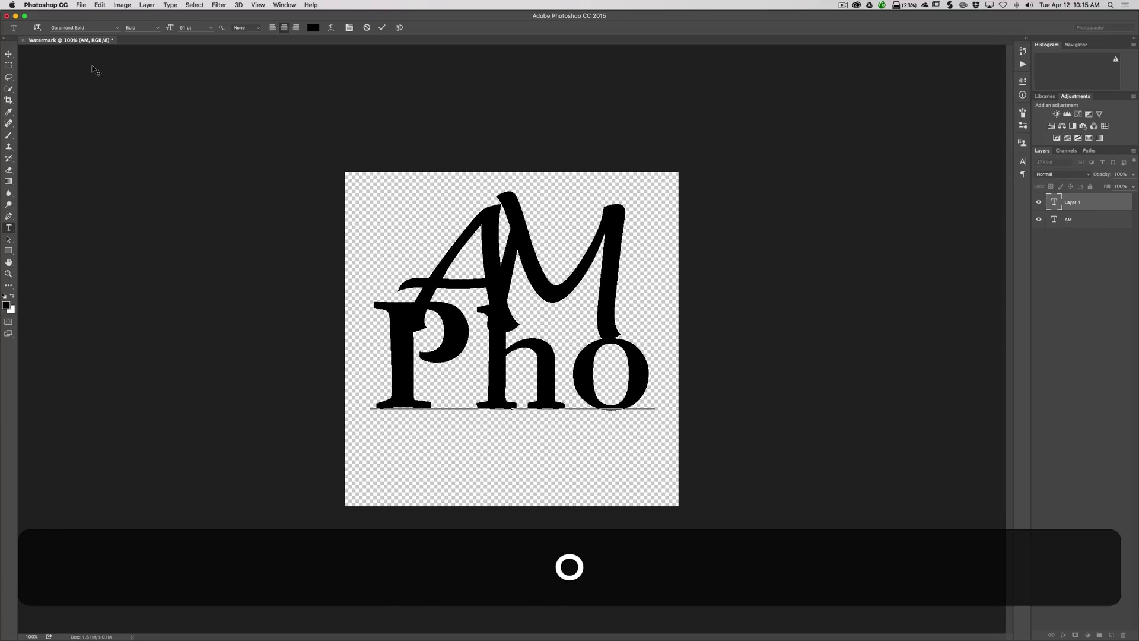
pyautogui.write('togr')
pyautogui.write('aphy')
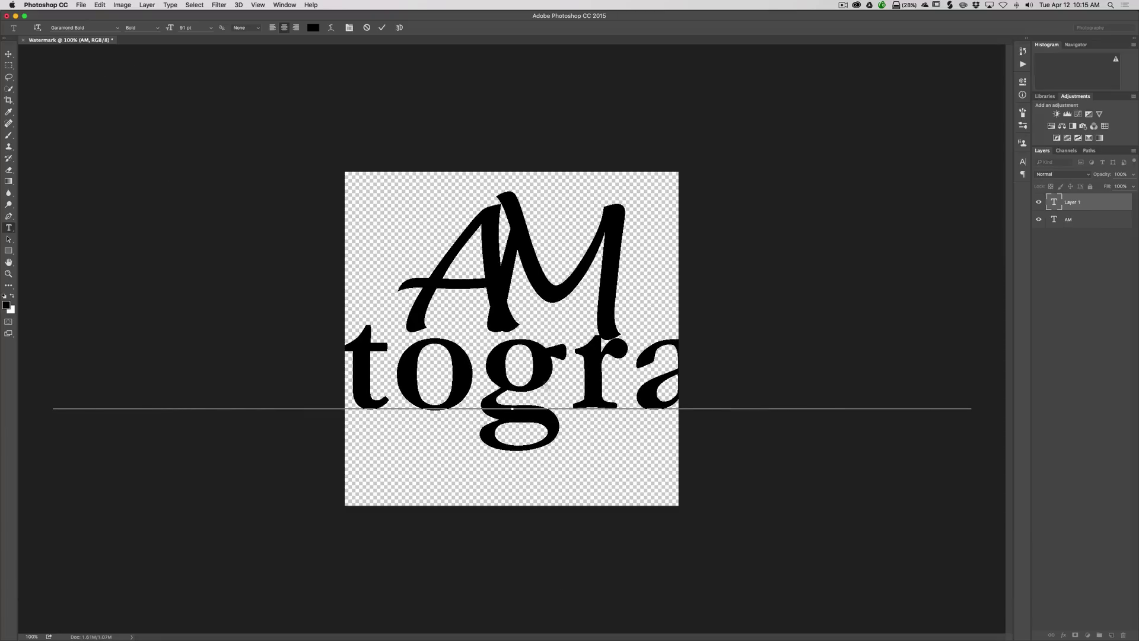
# - Reduce the whole Photography text to 32 pt so it fits within the canvas width, and commit the text
pyautogui.press('super+a')
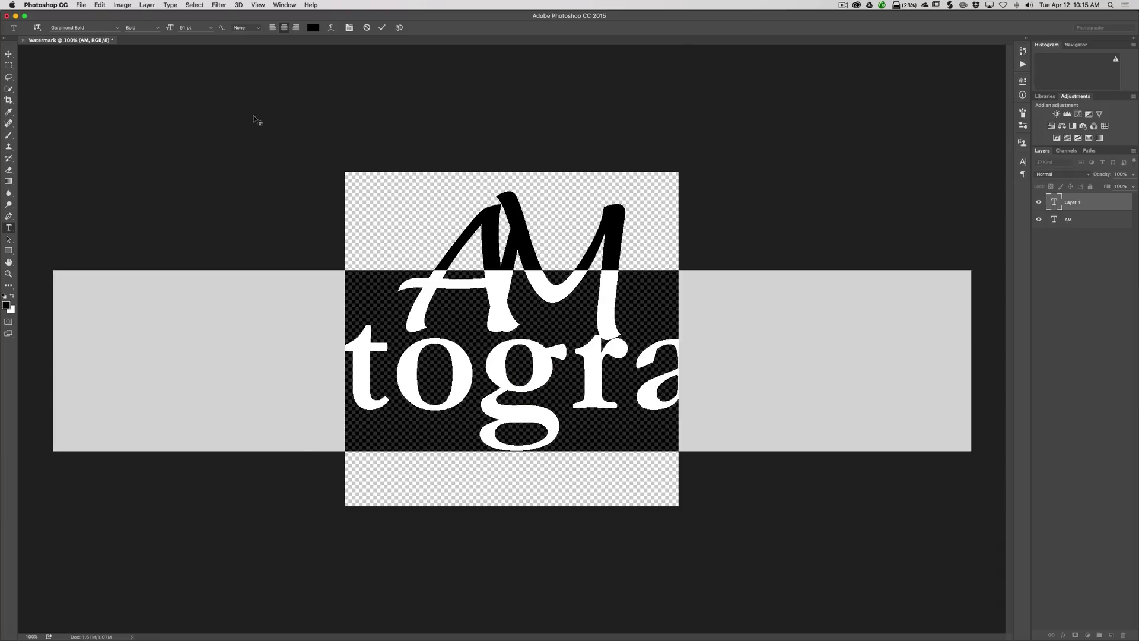
pyautogui.click(183, 28)
pyautogui.press('Down')
pyautogui.press('Down')
pyautogui.press('Down')
pyautogui.press('Down')
pyautogui.press('Down')
pyautogui.press('Down')
pyautogui.press('Down')
pyautogui.press('Down')
pyautogui.press('Down')
pyautogui.press('Down')
pyautogui.press('Down')
pyautogui.press('Down')
pyautogui.press('Down')
pyautogui.press('Down')
pyautogui.press('Down')
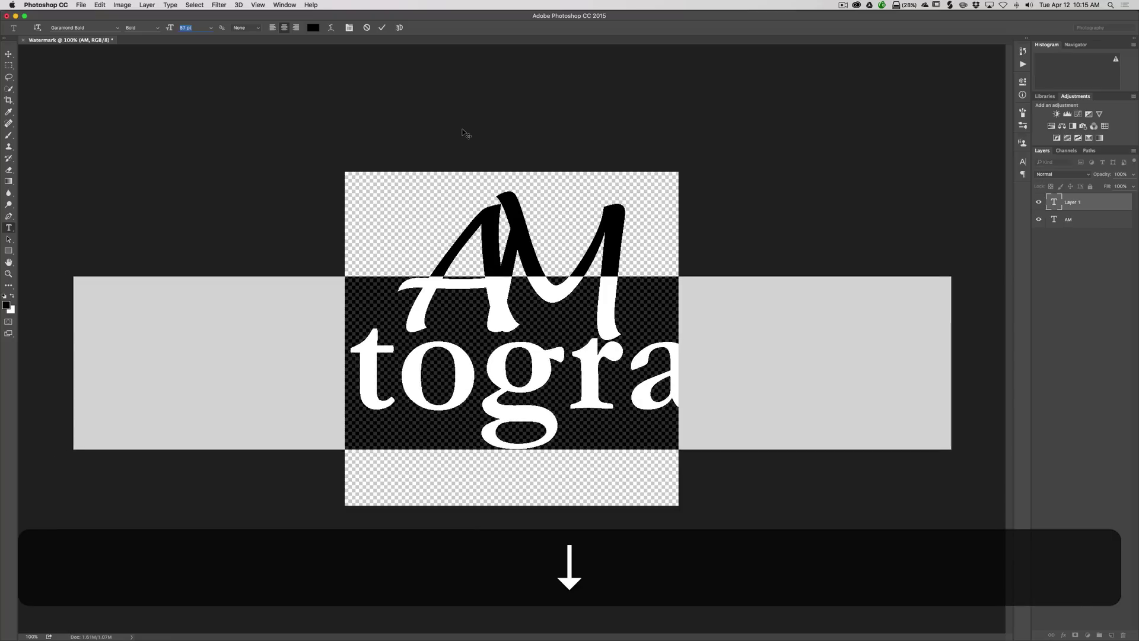
pyautogui.press('Down')
pyautogui.press('Down')
pyautogui.press('Down')
pyautogui.press('Down')
pyautogui.press('Down')
pyautogui.press('Down')
pyautogui.press('Down')
pyautogui.press('Down')
pyautogui.press('Down')
pyautogui.press('Down')
pyautogui.press('Down')
pyautogui.press('Down')
pyautogui.press('Down')
pyautogui.press('Down')
pyautogui.press('Down')
pyautogui.press('Down')
pyautogui.press('Down')
pyautogui.press('Down')
pyautogui.press('Down')
pyautogui.press('Down')
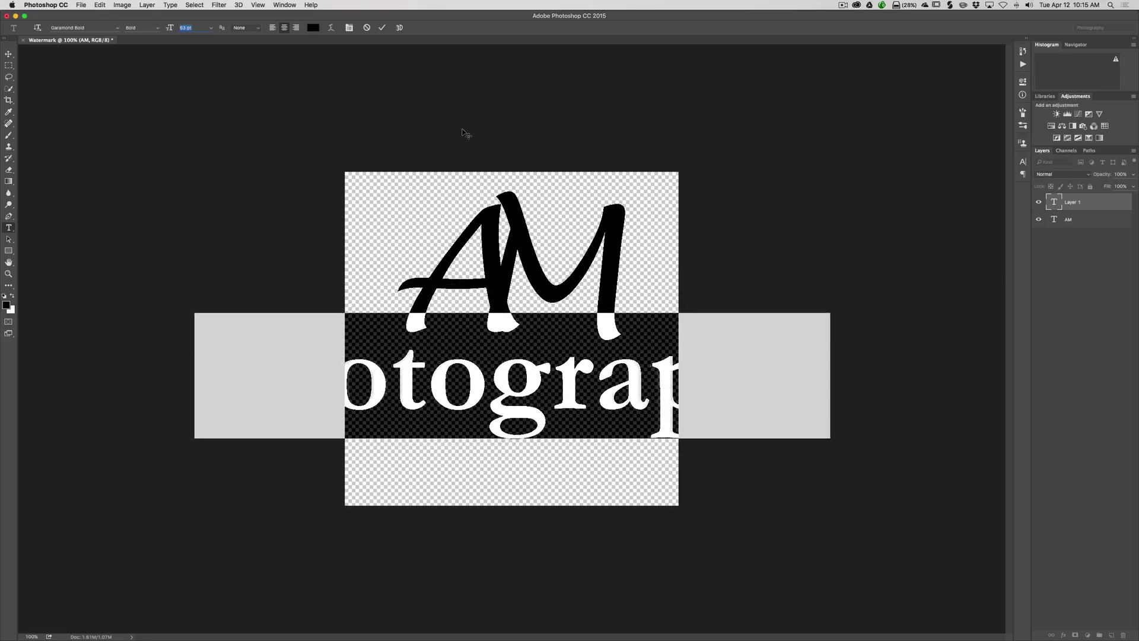
pyautogui.press('Down')
pyautogui.press('Down')
pyautogui.press('Down')
pyautogui.press('Down')
pyautogui.press('Down')
pyautogui.press('Down')
pyautogui.press('Down')
pyautogui.press('Down')
pyautogui.press('Down')
pyautogui.press('Down')
pyautogui.press('Down')
pyautogui.press('Down')
pyautogui.press('Down')
pyautogui.press('Down')
pyautogui.press('Down')
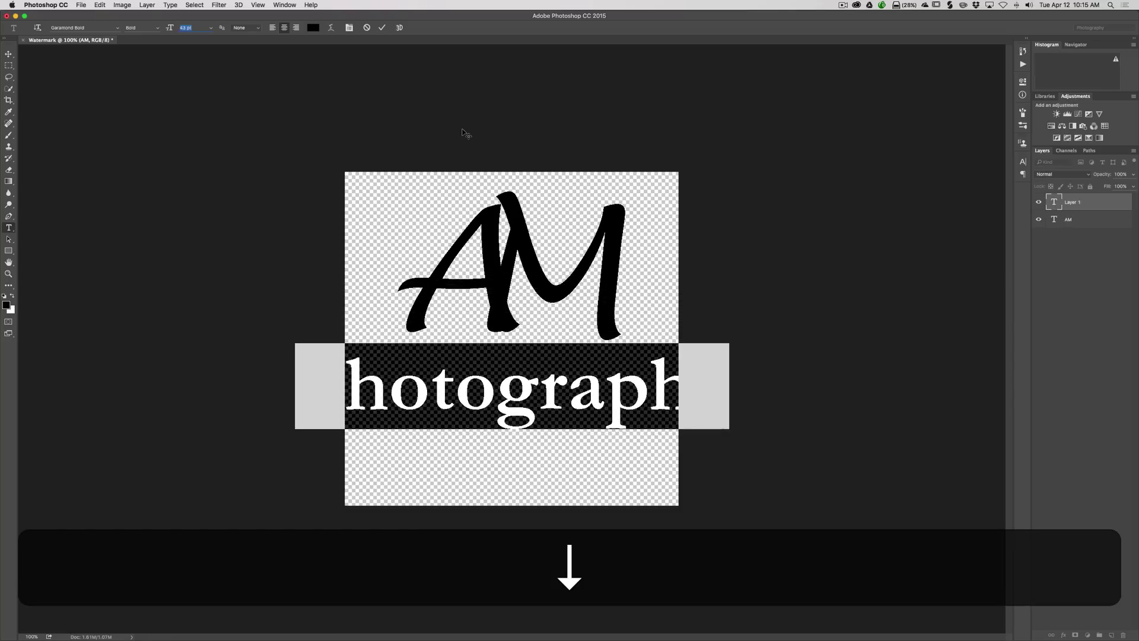
pyautogui.press('Down')
pyautogui.press('Down')
pyautogui.press('Down')
pyautogui.press('Down')
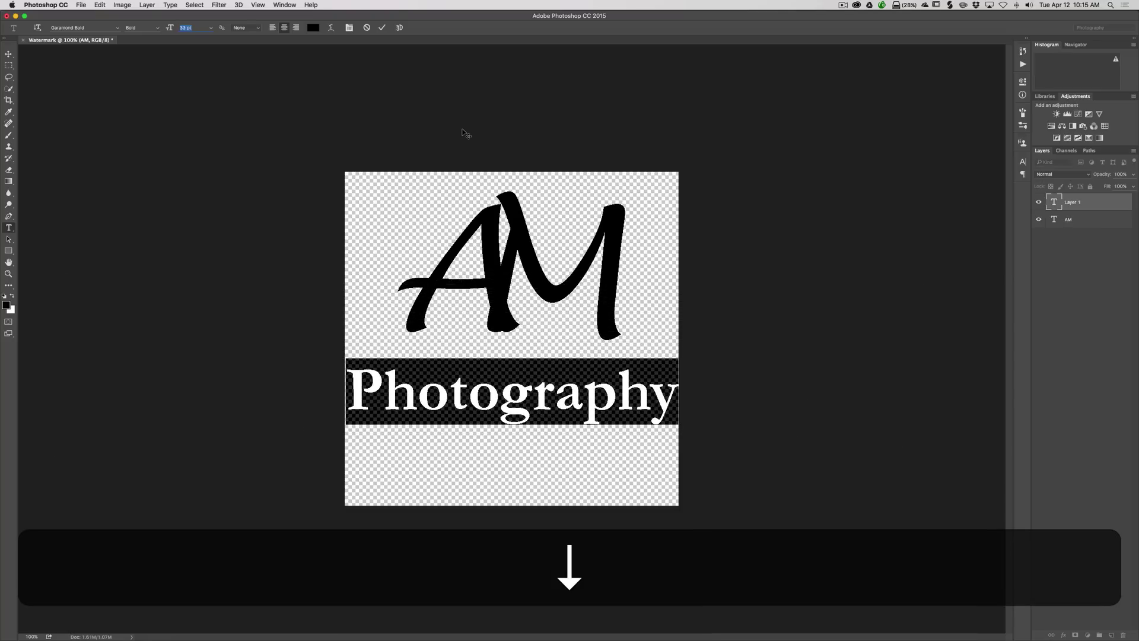
pyautogui.press('Down')
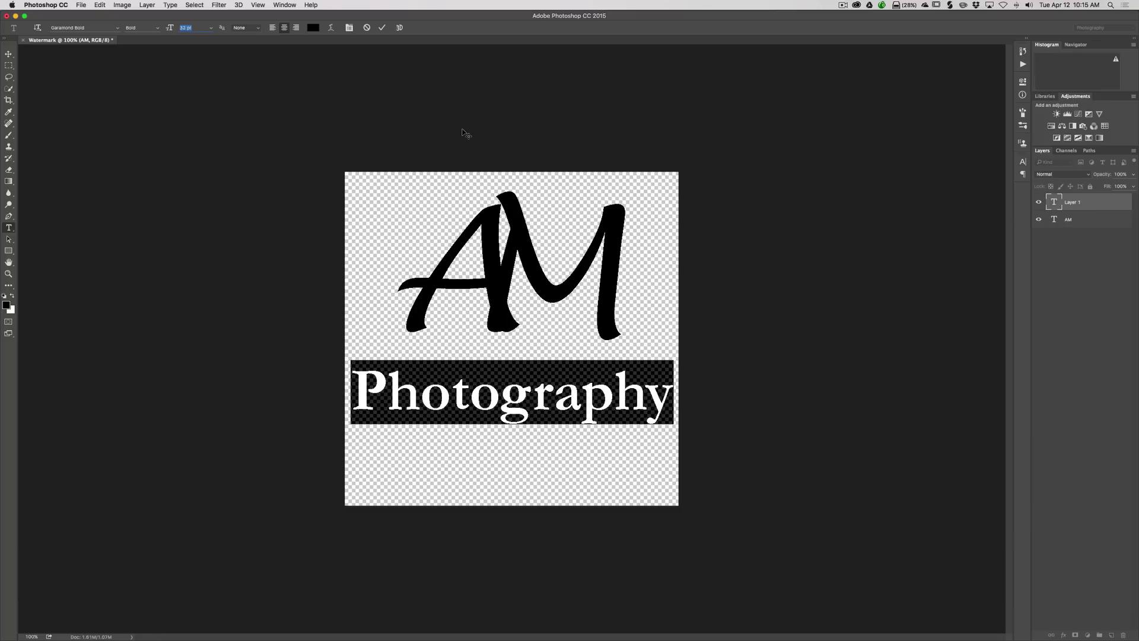
pyautogui.click(383, 28)
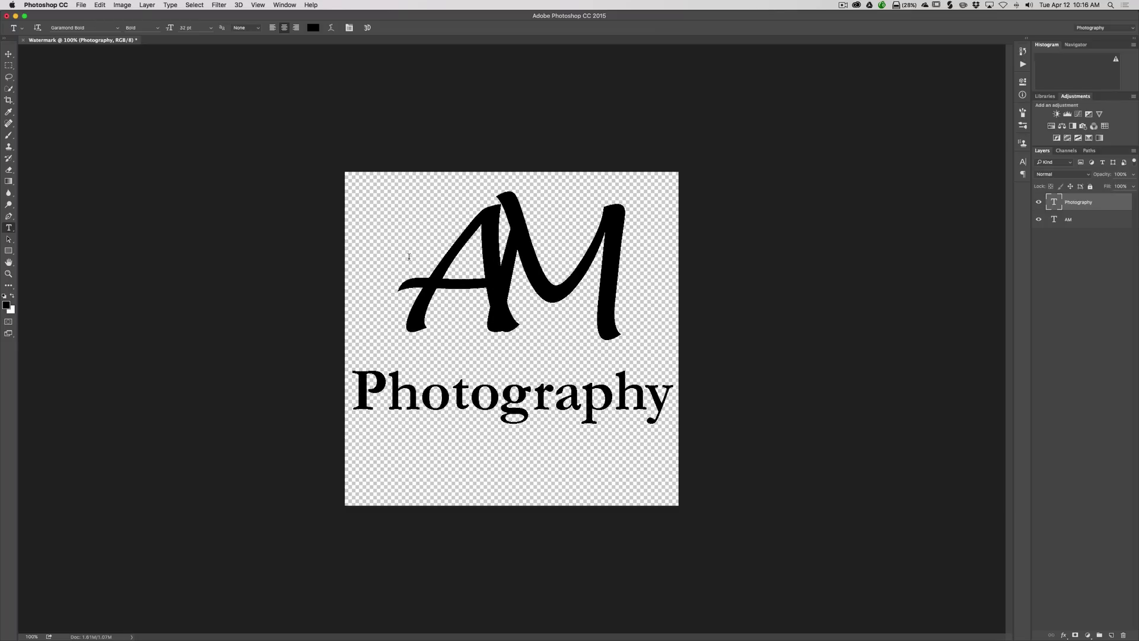
# - Move the AM text straight down about 0.117 in and move the Photography text up until it sits directly beneath the initials
pyautogui.press('v')
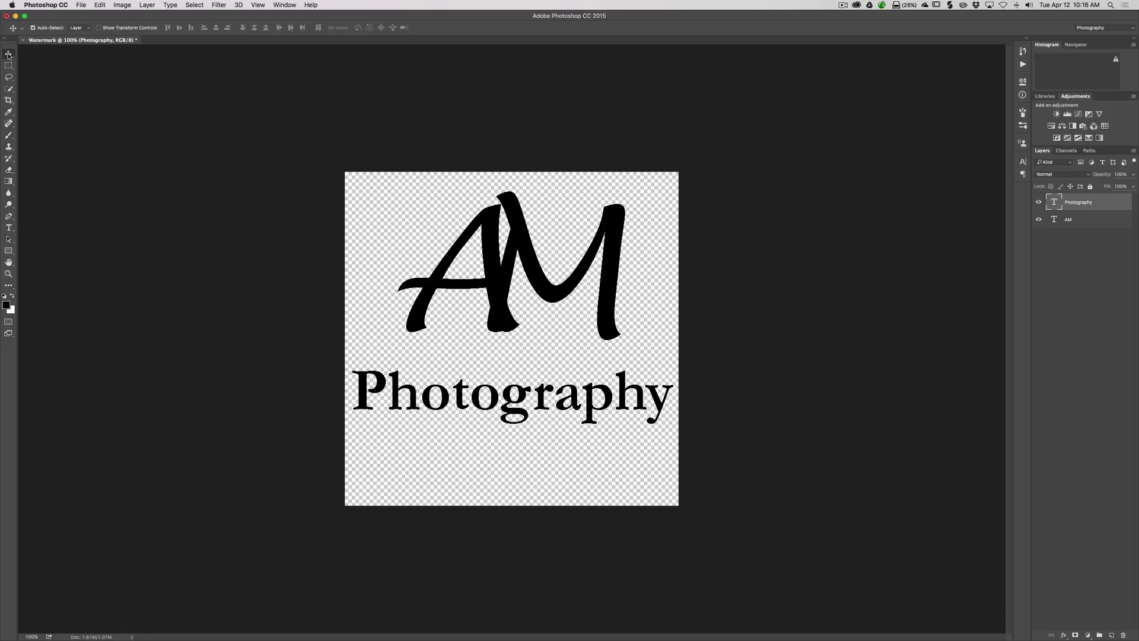
pyautogui.click(510, 274)
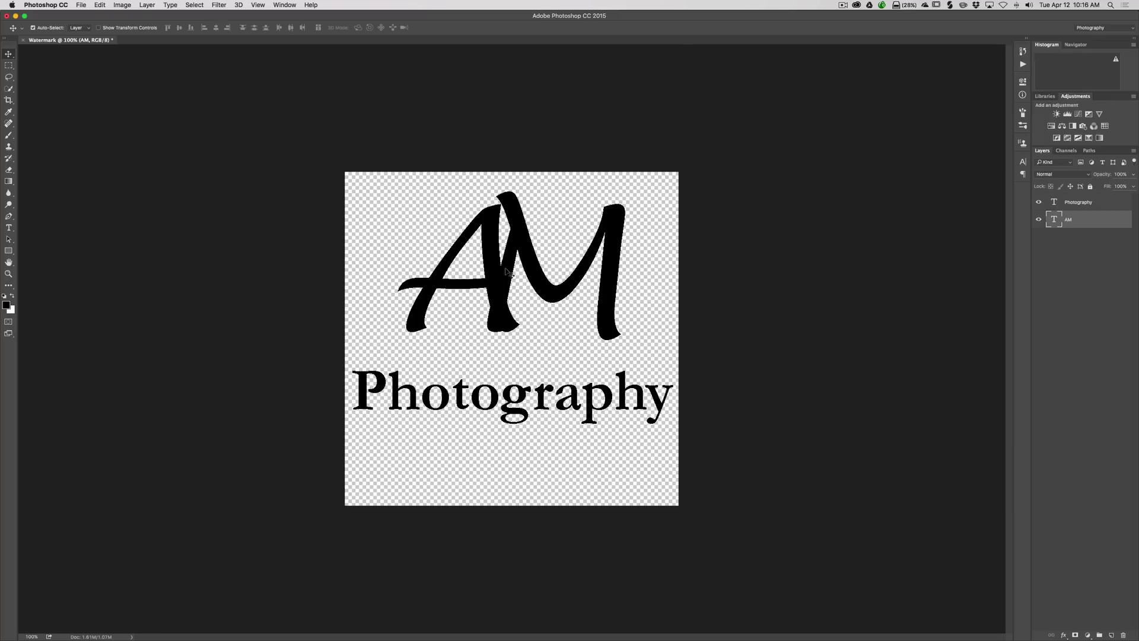
pyautogui.click(506, 274)
pyautogui.moveTo(506, 274); pyautogui.dragTo(506, 290)
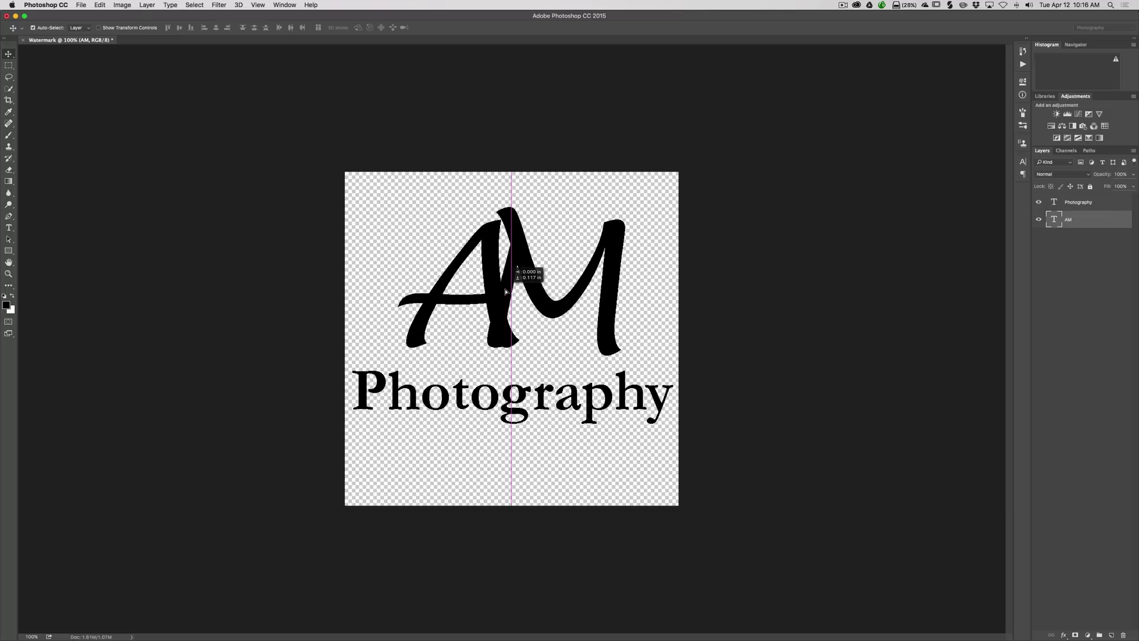
pyautogui.moveTo(506, 291); pyautogui.dragTo(508, 286)
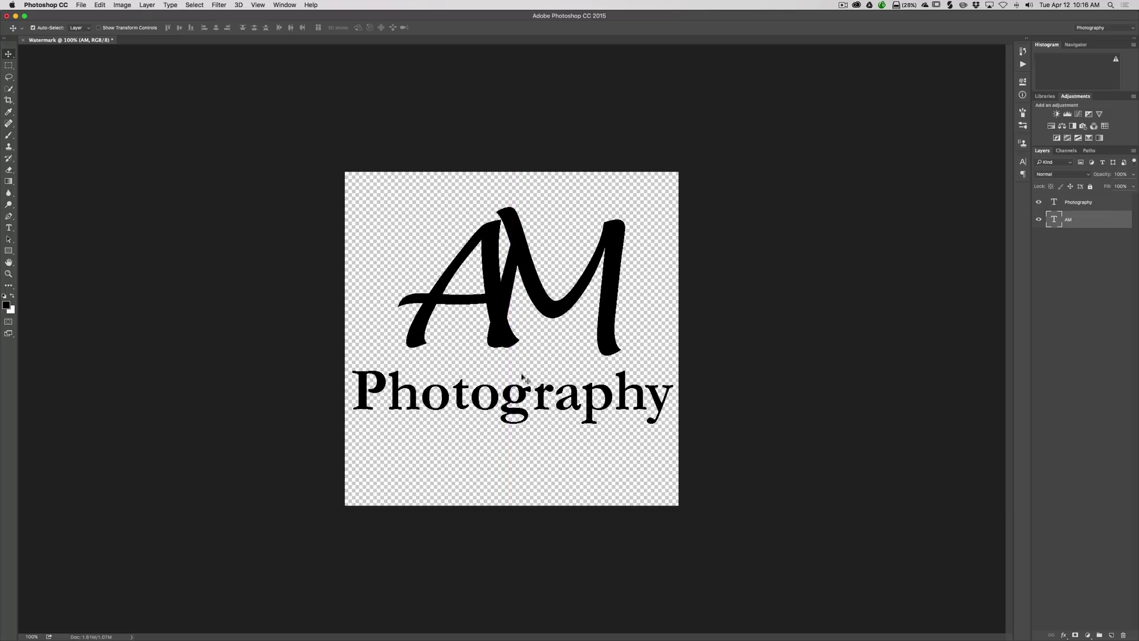
pyautogui.click(528, 399)
pyautogui.moveTo(528, 399); pyautogui.dragTo(523, 381)
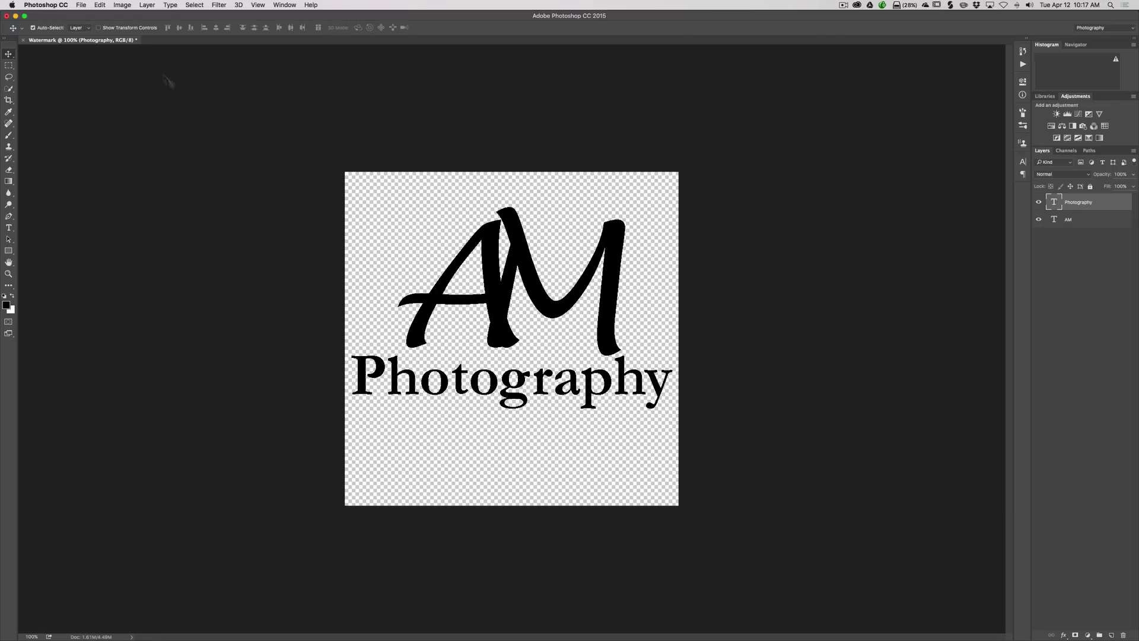
# - Save a PNG copy as Watermark.png on the Desktop with Smallest / Slow compression and no interlacing, and close the layered document without saving changes
pyautogui.click(81, 6)
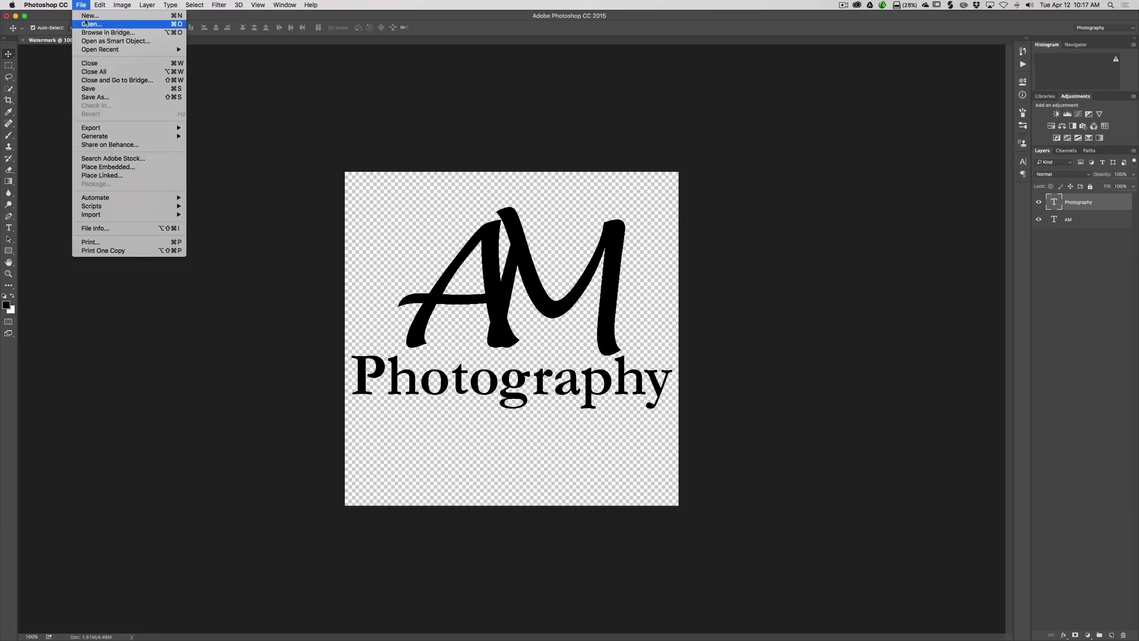
pyautogui.click(99, 96)
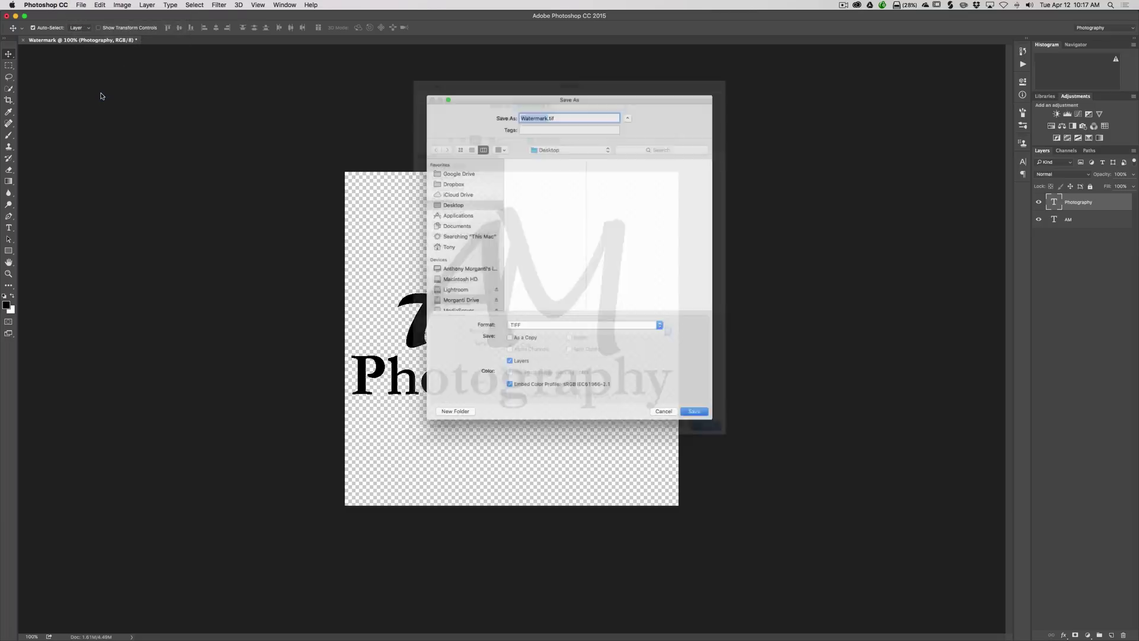
pyautogui.click(541, 333)
pyautogui.click(531, 302)
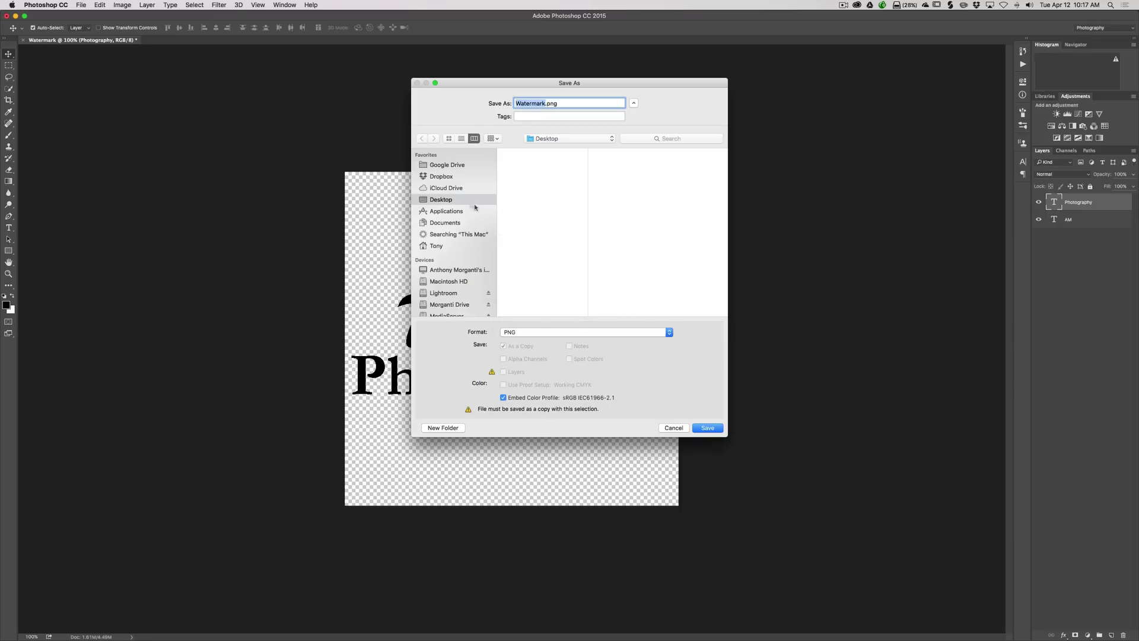
pyautogui.click(709, 428)
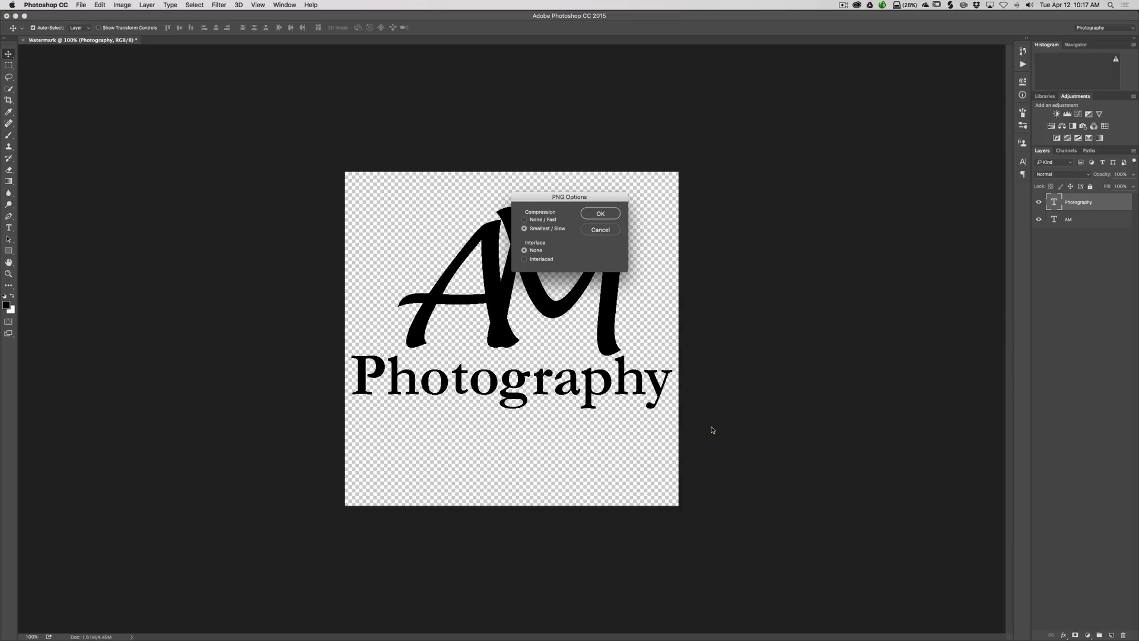
pyautogui.click(597, 215)
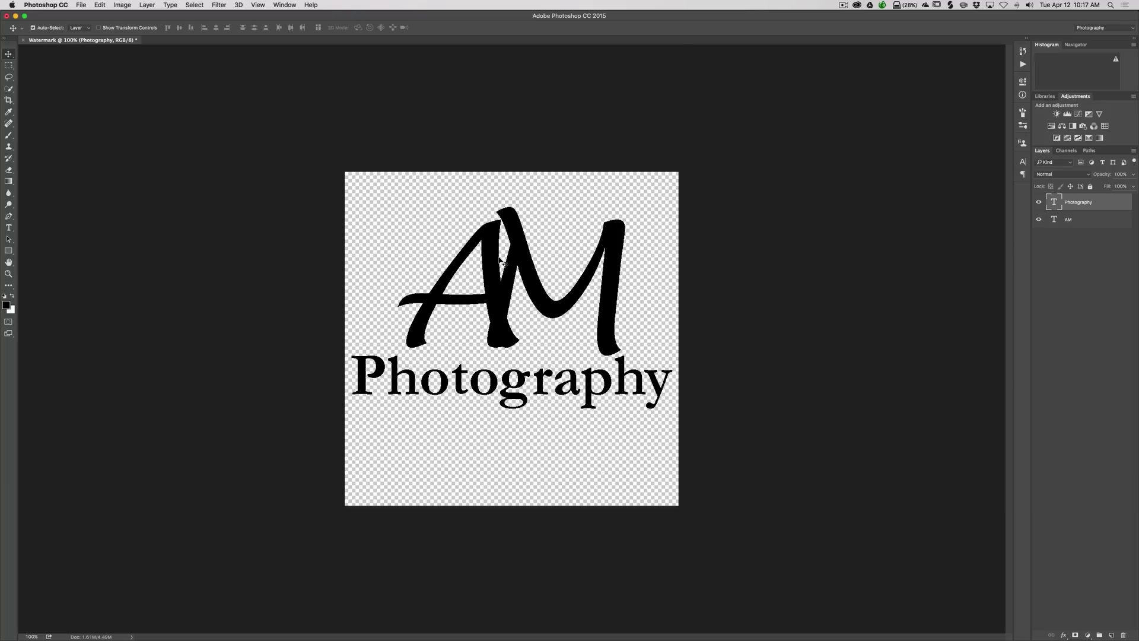
pyautogui.press('super+w')
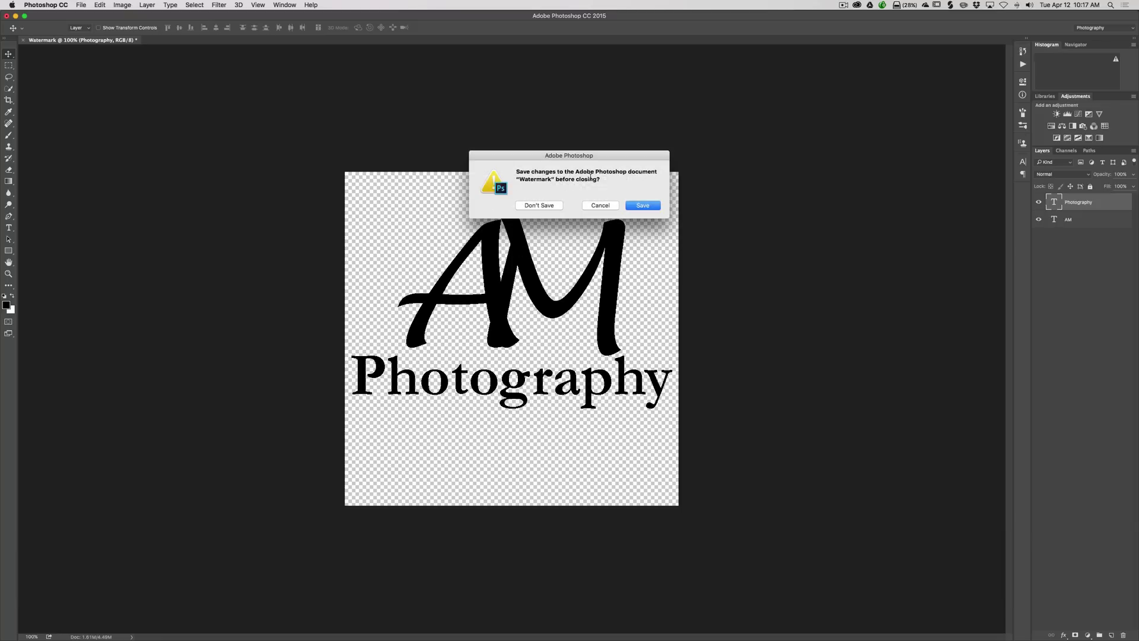
pyautogui.click(539, 206)
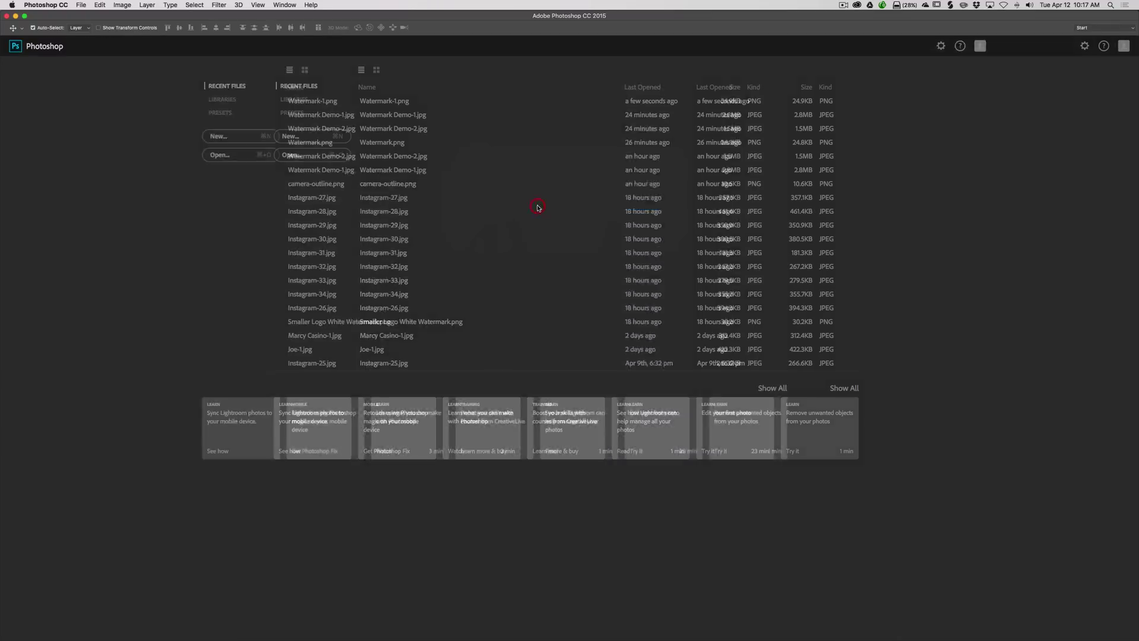
# - Open Watermark.png from the Desktop and invert its colours so the black watermark turns white
pyautogui.click(81, 4)
pyautogui.click(92, 25)
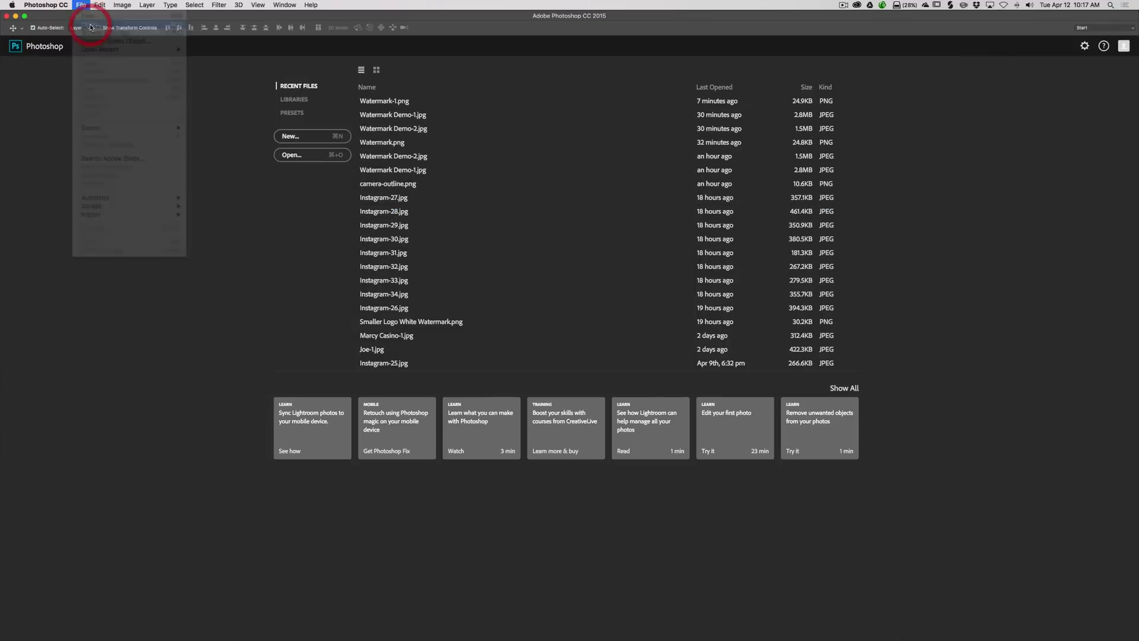
pyautogui.click(525, 144)
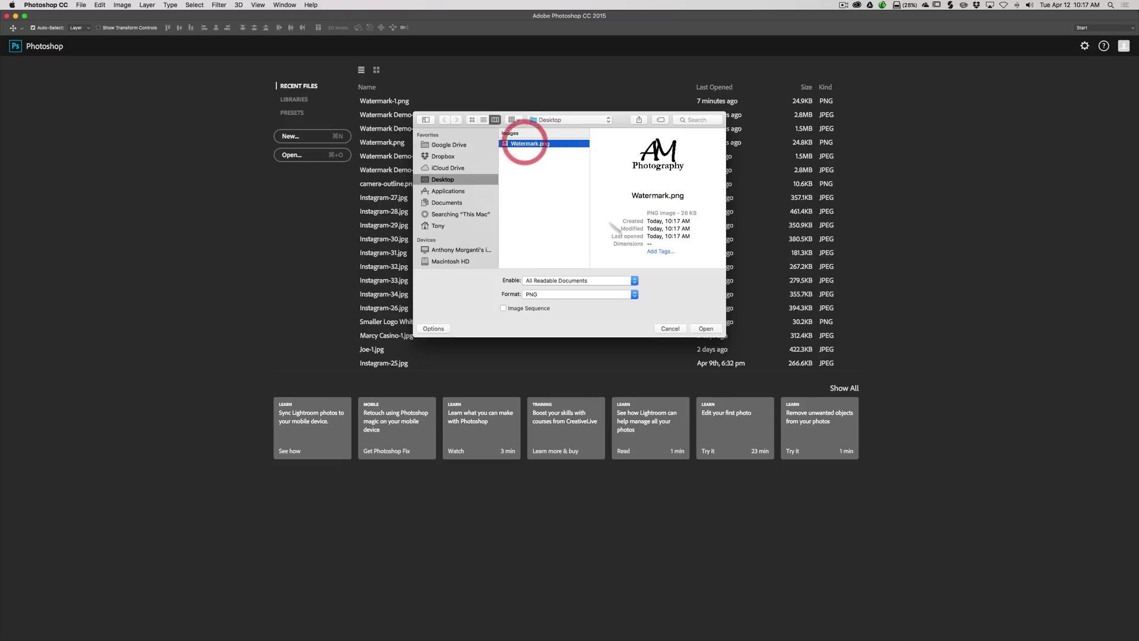
pyautogui.click(705, 330)
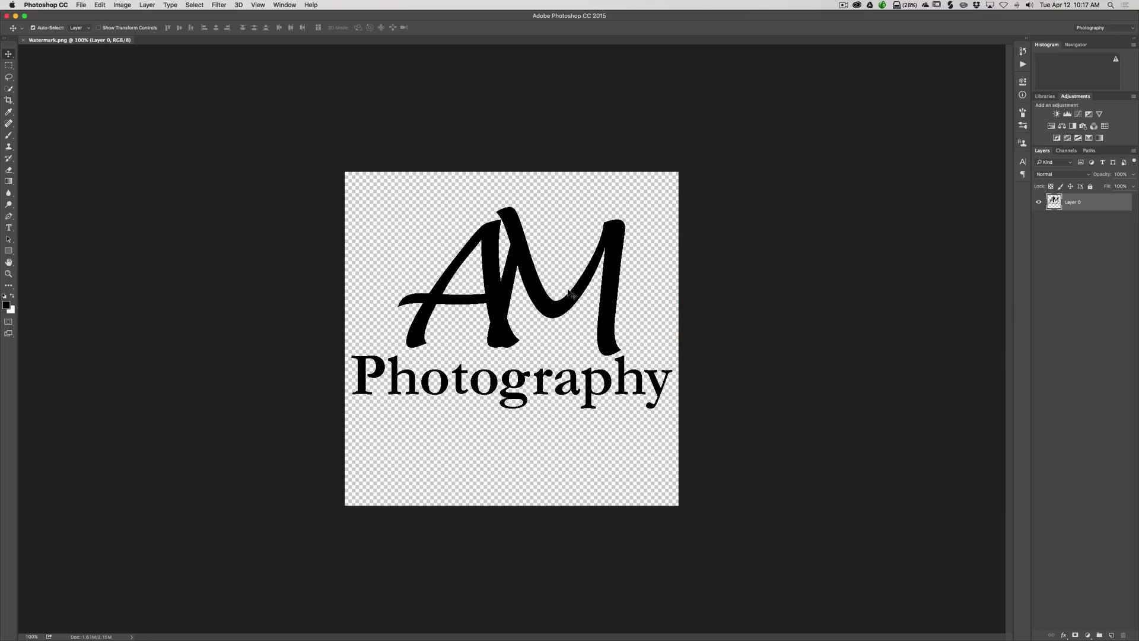
pyautogui.press('super')
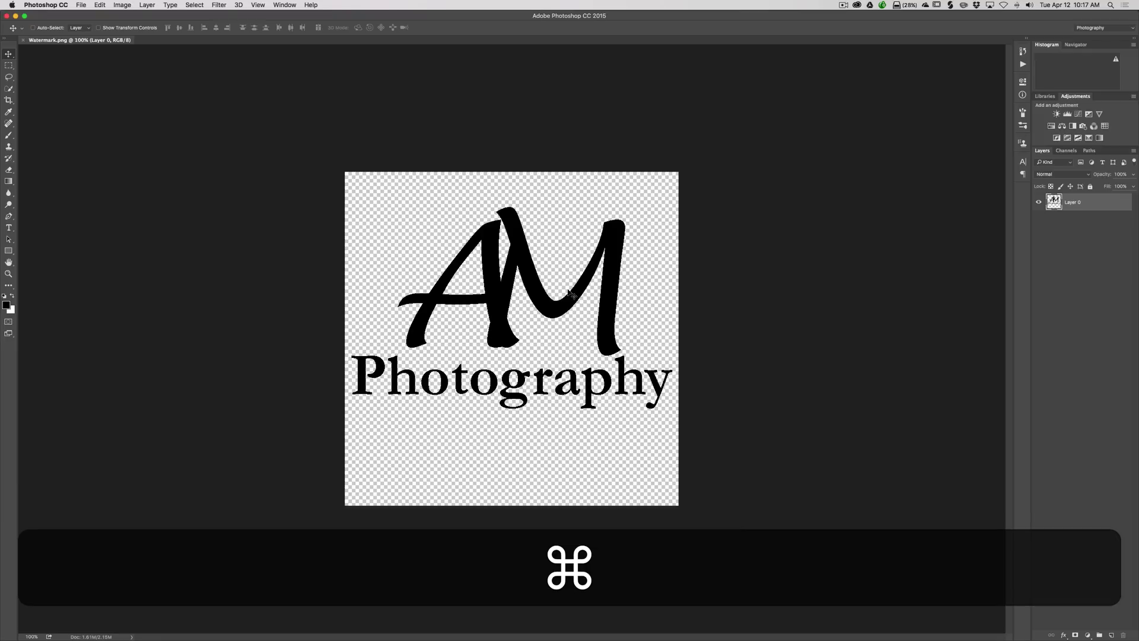
pyautogui.press('super+i')
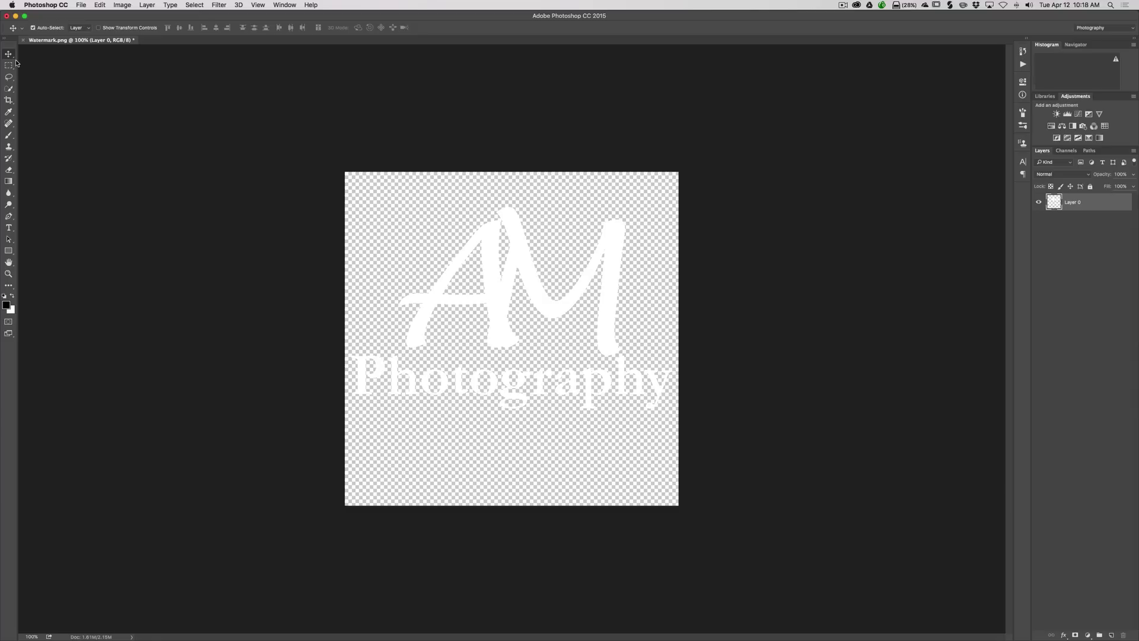
# - Crop away the empty transparent space above the AM initials and below the word Photography, and save the file
pyautogui.click(9, 99)
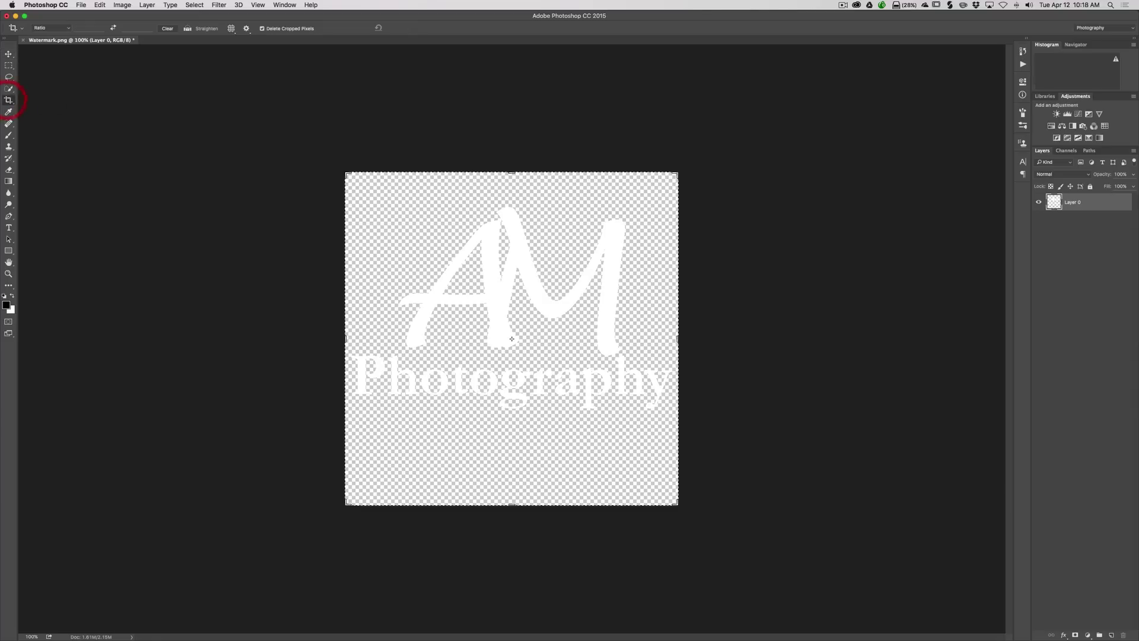
pyautogui.moveTo(511, 172); pyautogui.dragTo(513, 187)
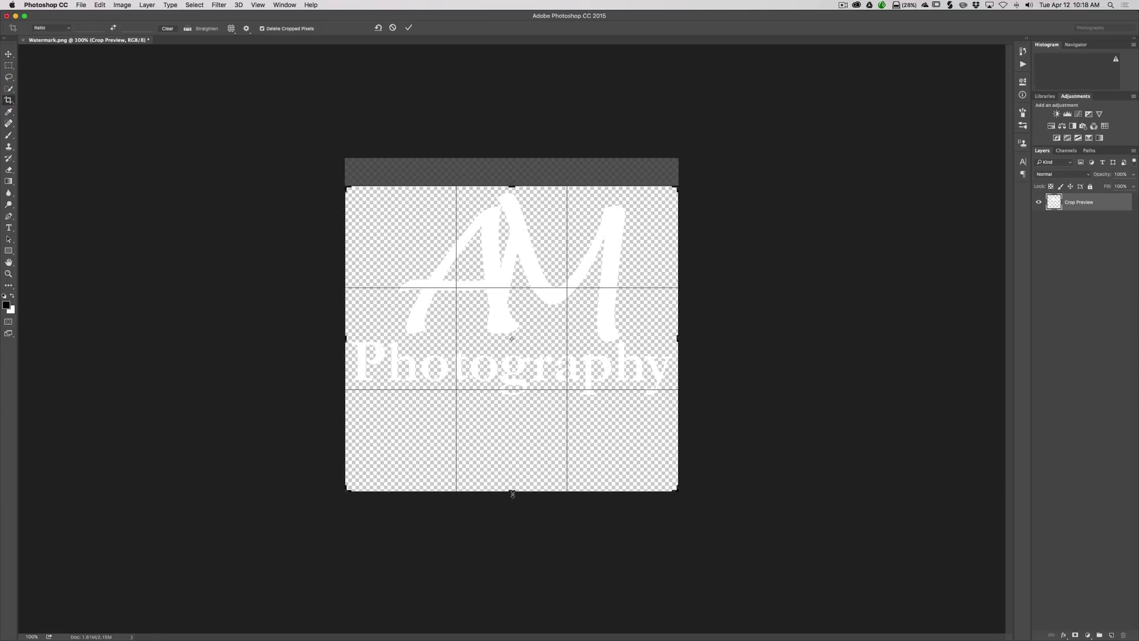
pyautogui.moveTo(514, 492); pyautogui.dragTo(512, 448)
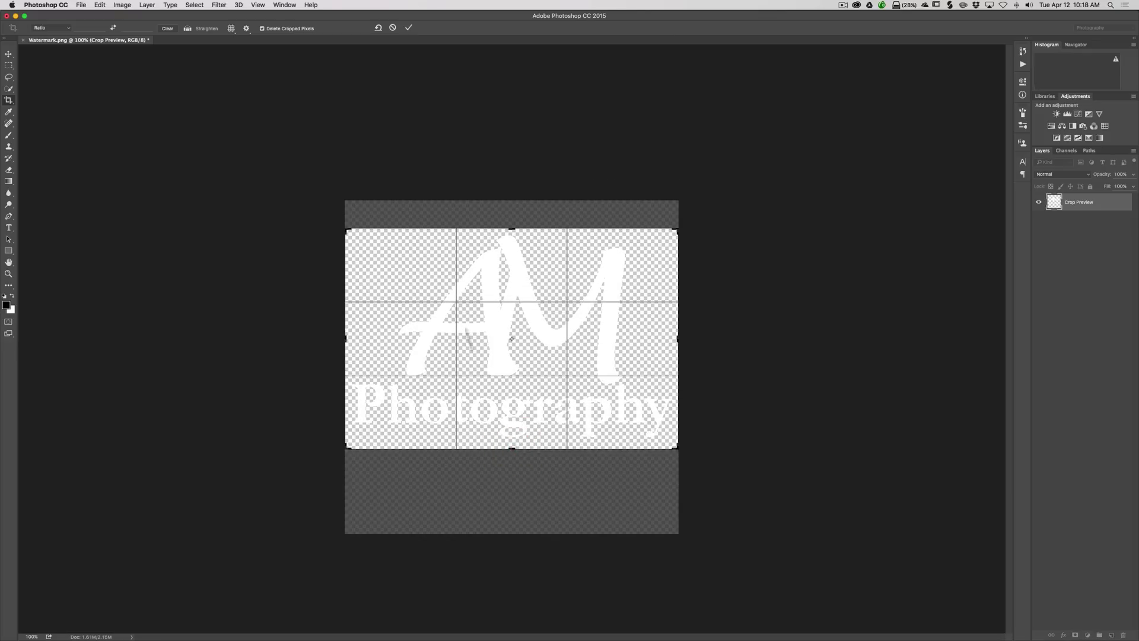
pyautogui.click(409, 28)
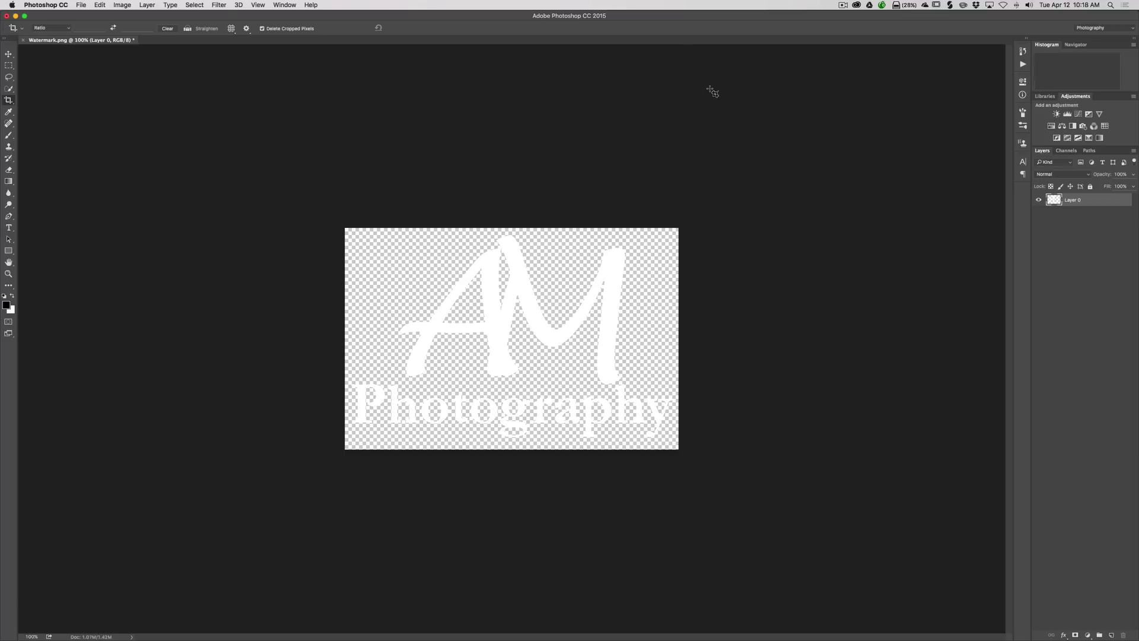
pyautogui.press('super+s')
# - Open Watermark Demo-1.jpg and Watermark Demo-2.jpg together from the Documents folder
pyautogui.click(80, 5)
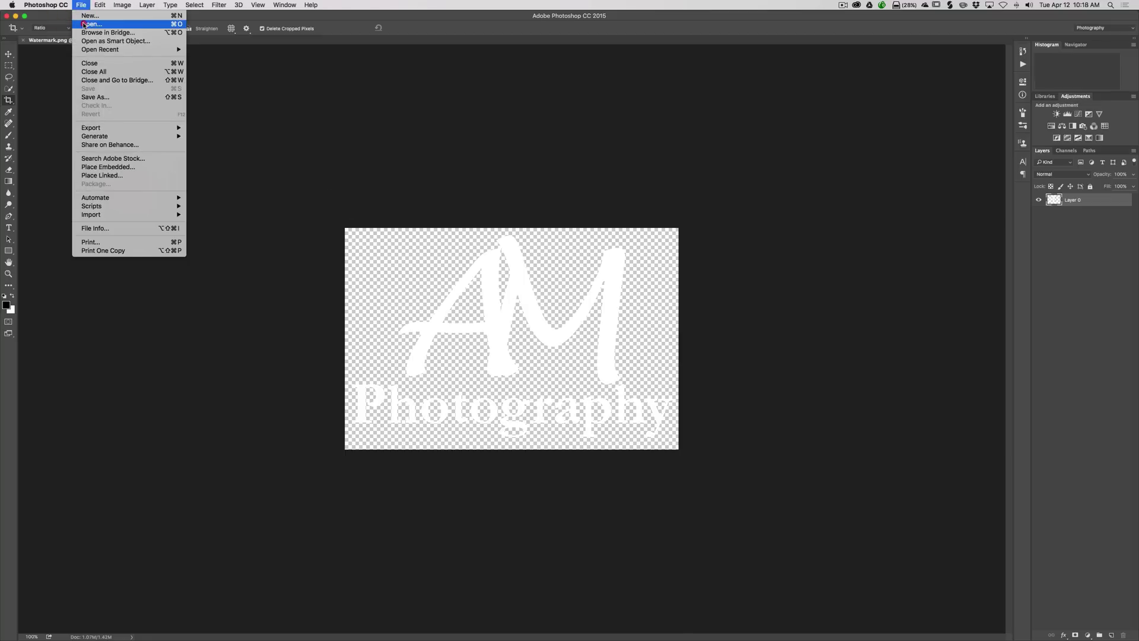
pyautogui.click(84, 24)
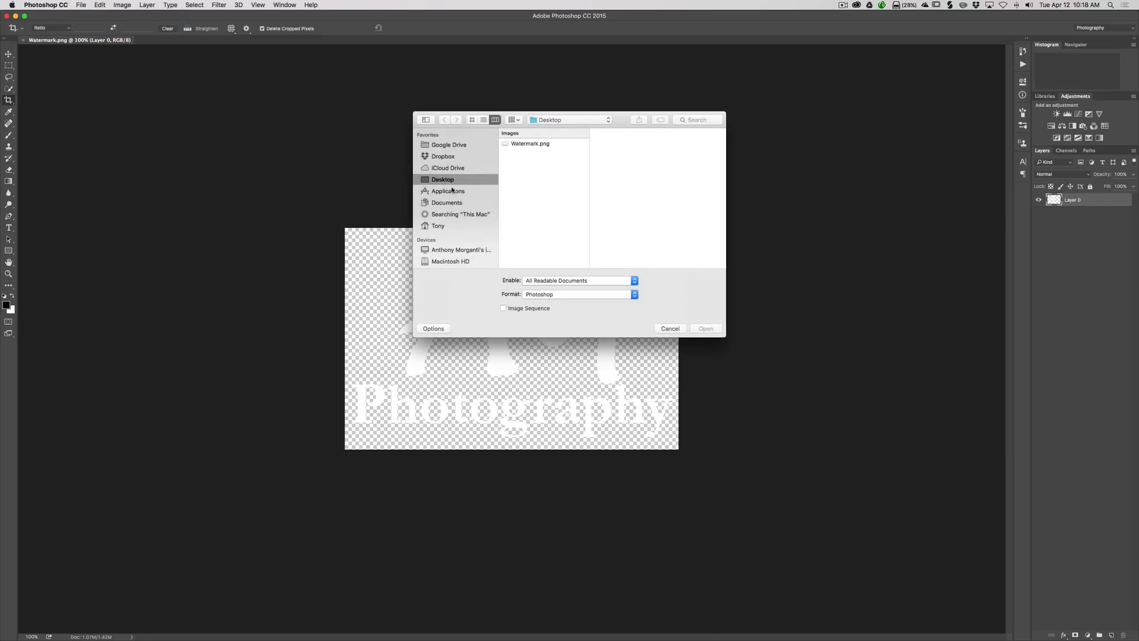
pyautogui.click(450, 204)
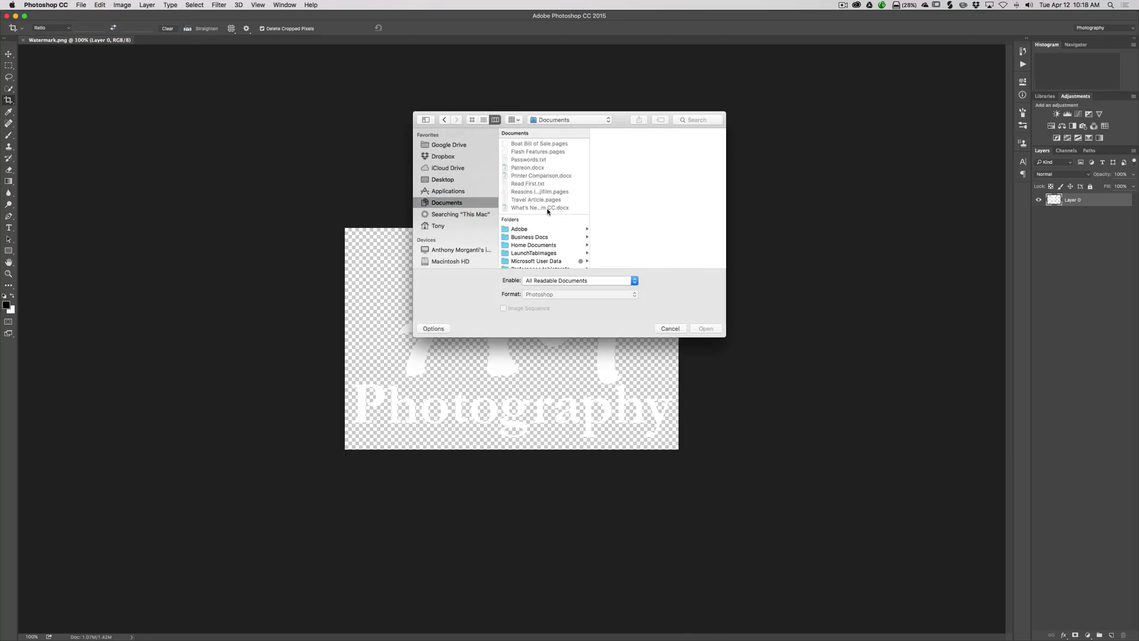
pyautogui.scroll(-5, 531, 213)
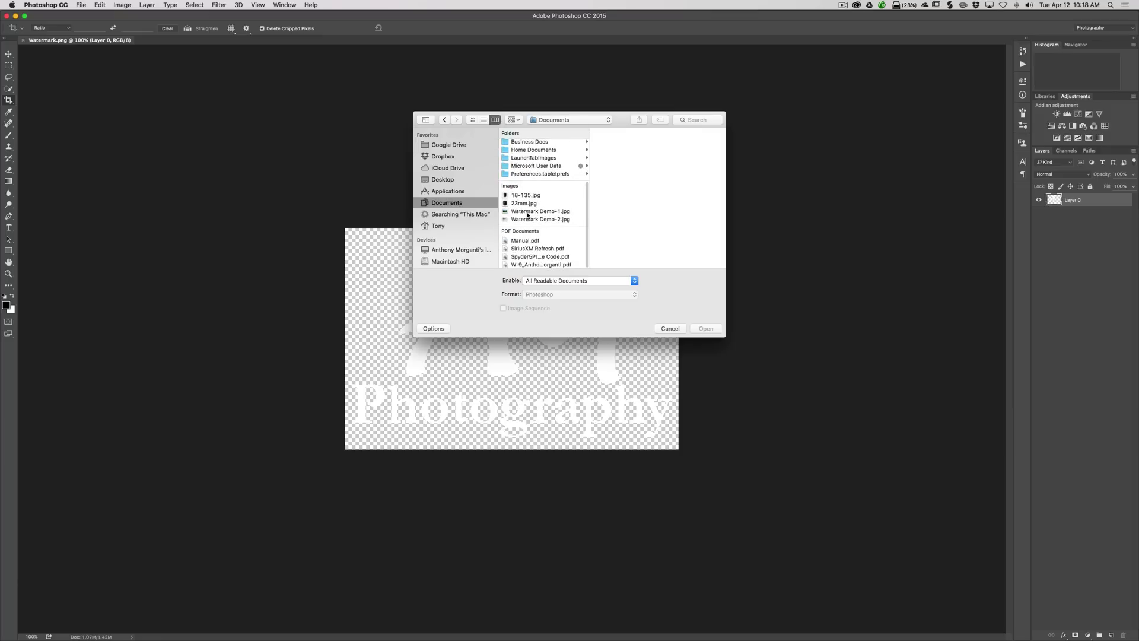
pyautogui.click(527, 212)
pyautogui.keyDown('super'); pyautogui.click(531, 219); pyautogui.keyUp('super')
pyautogui.click(705, 329)
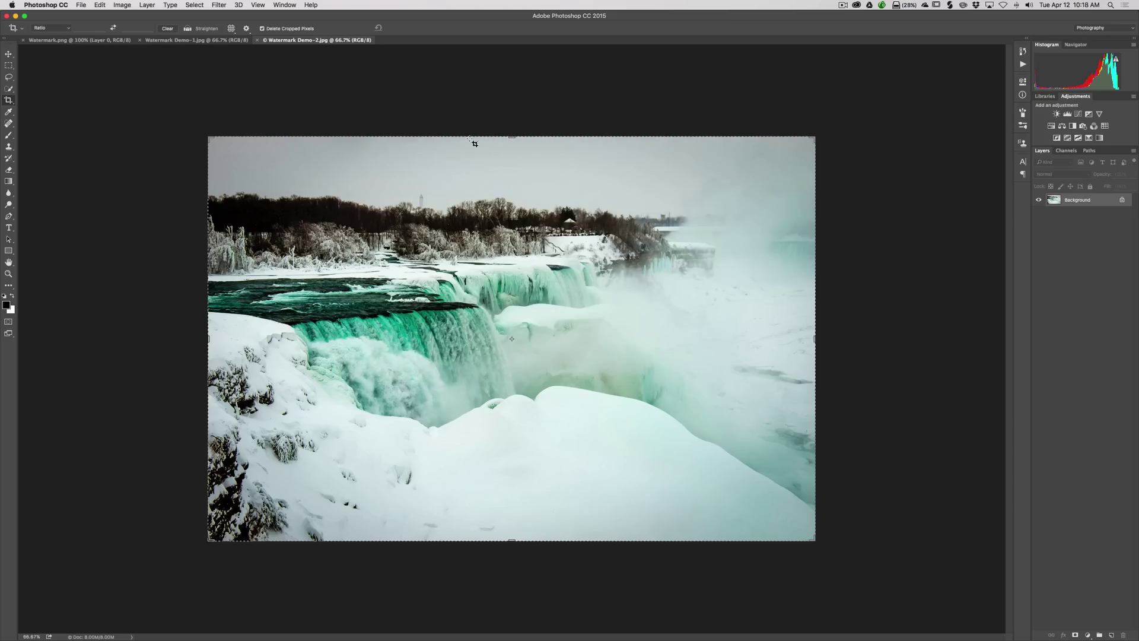
# - Copy the white watermark from Watermark.png into Watermark Demo-1.jpg as a new layer near the middle of the photo
pyautogui.click(155, 40)
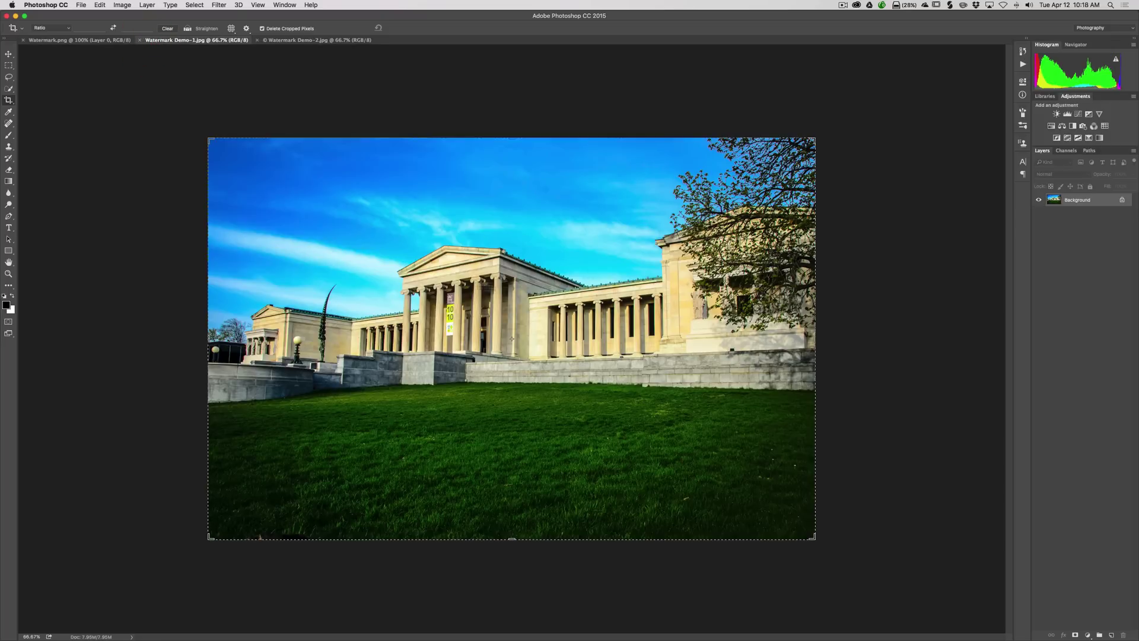
pyautogui.click(9, 54)
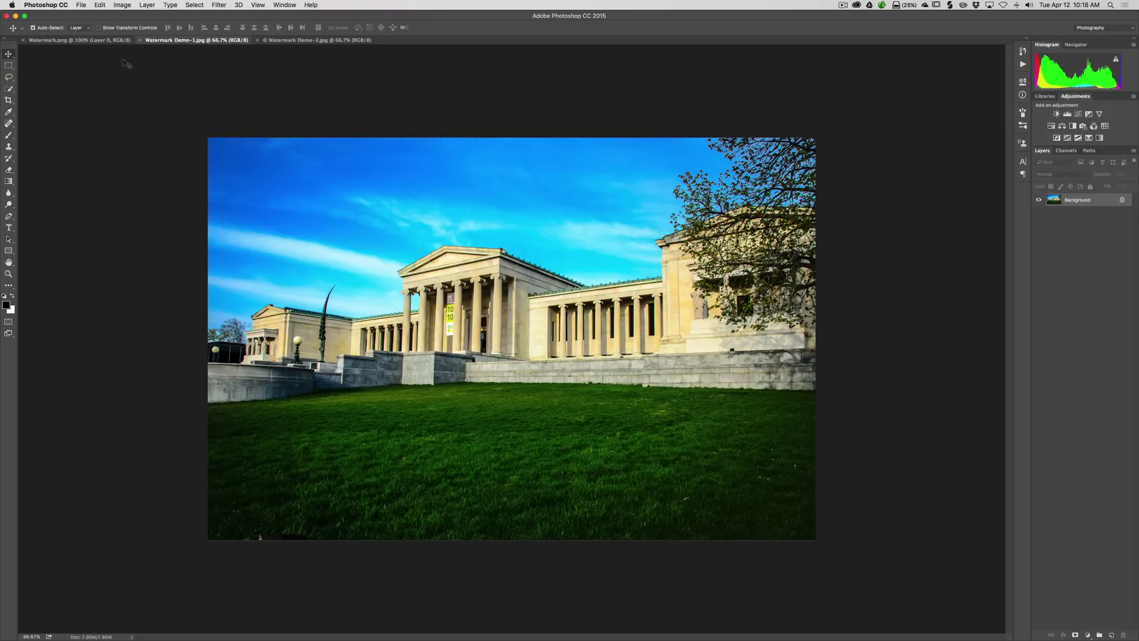
pyautogui.click(79, 40)
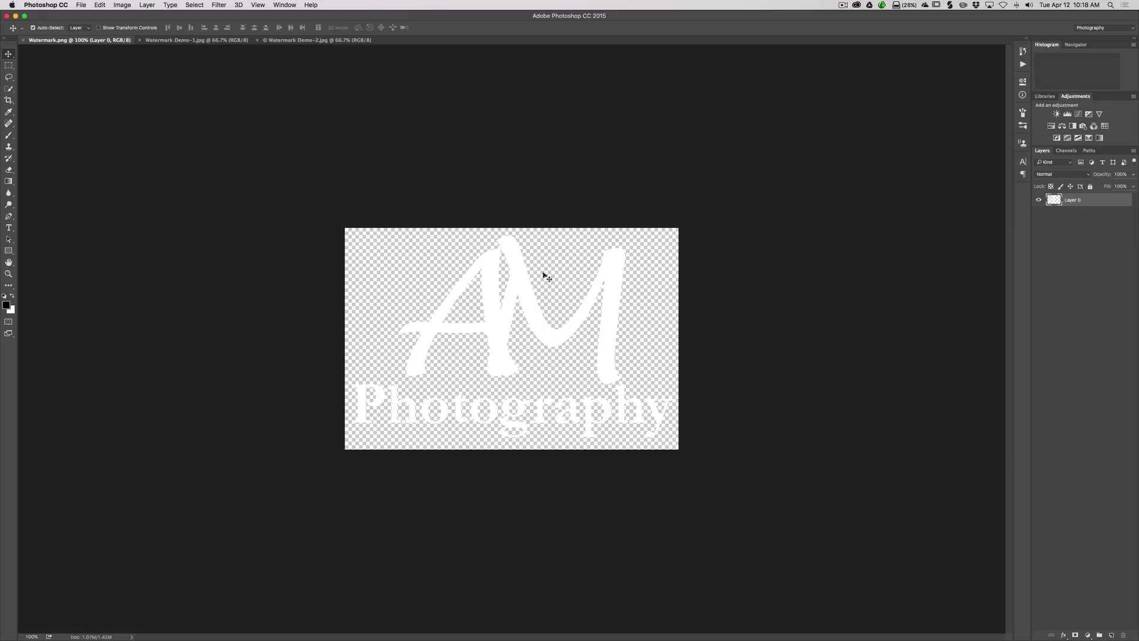
pyautogui.moveTo(666, 251); pyautogui.dragTo(380, 143)
pyautogui.moveTo(519, 287); pyautogui.dragTo(513, 341)
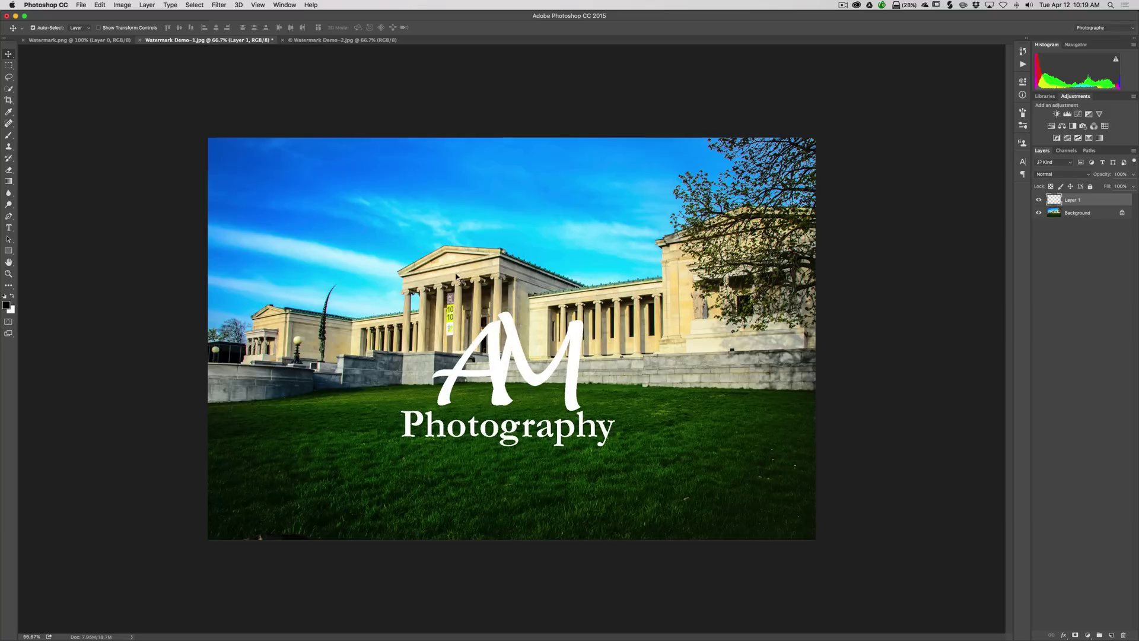
# - Scale the watermark proportionally to about 26% and place it on the grass in the photo's lower-right corner
pyautogui.press('super+t')
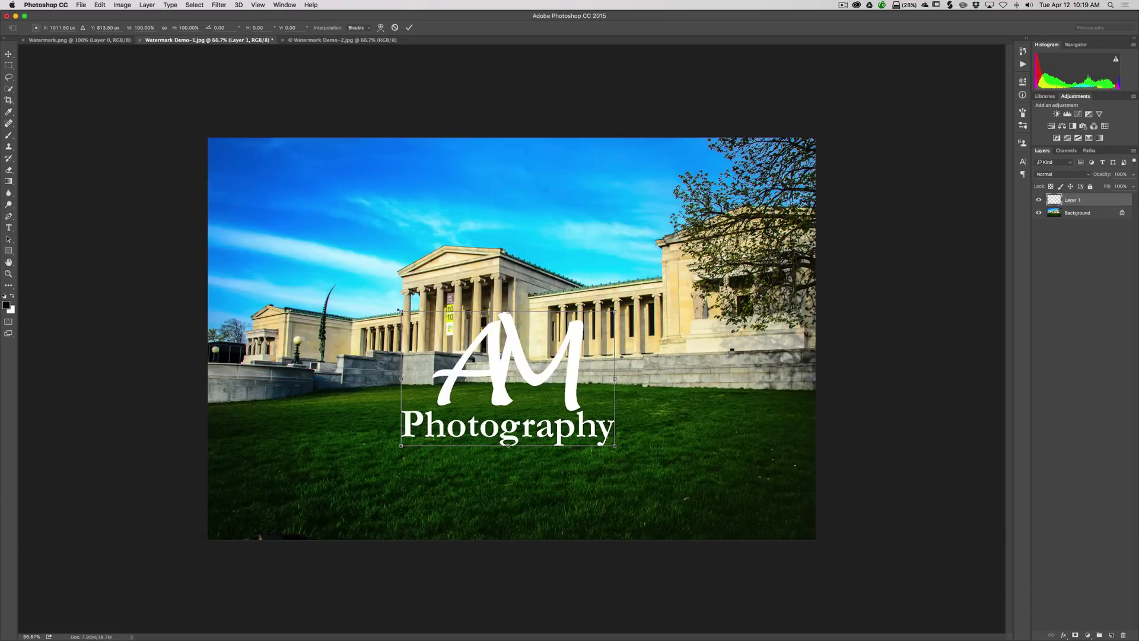
pyautogui.press('shift')
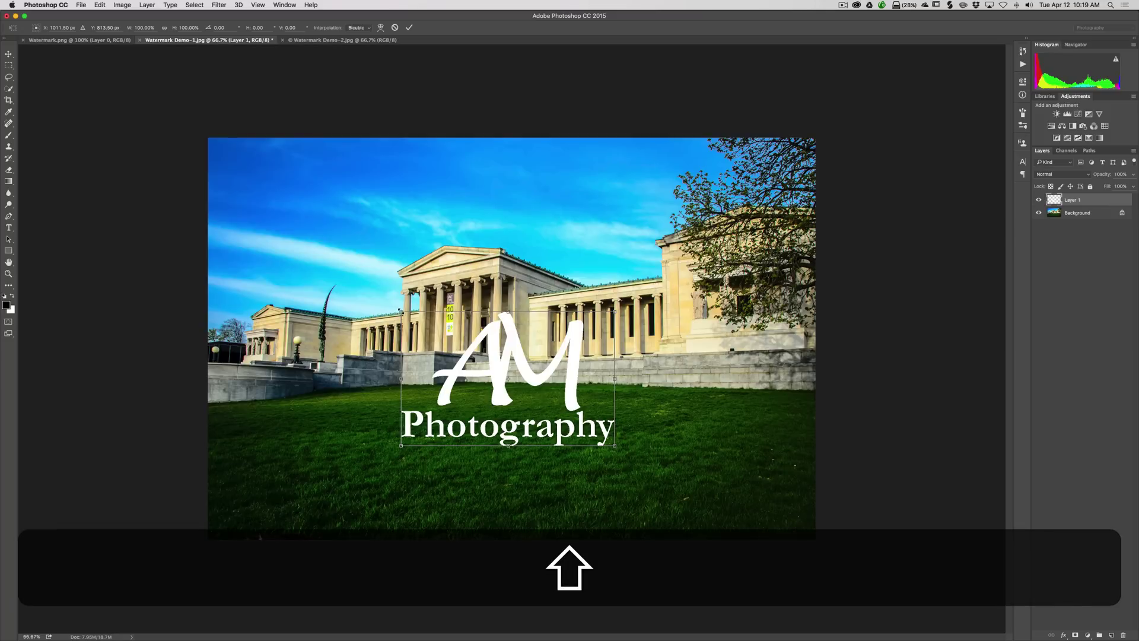
pyautogui.moveTo(400, 311); pyautogui.dragTo(768, 501)
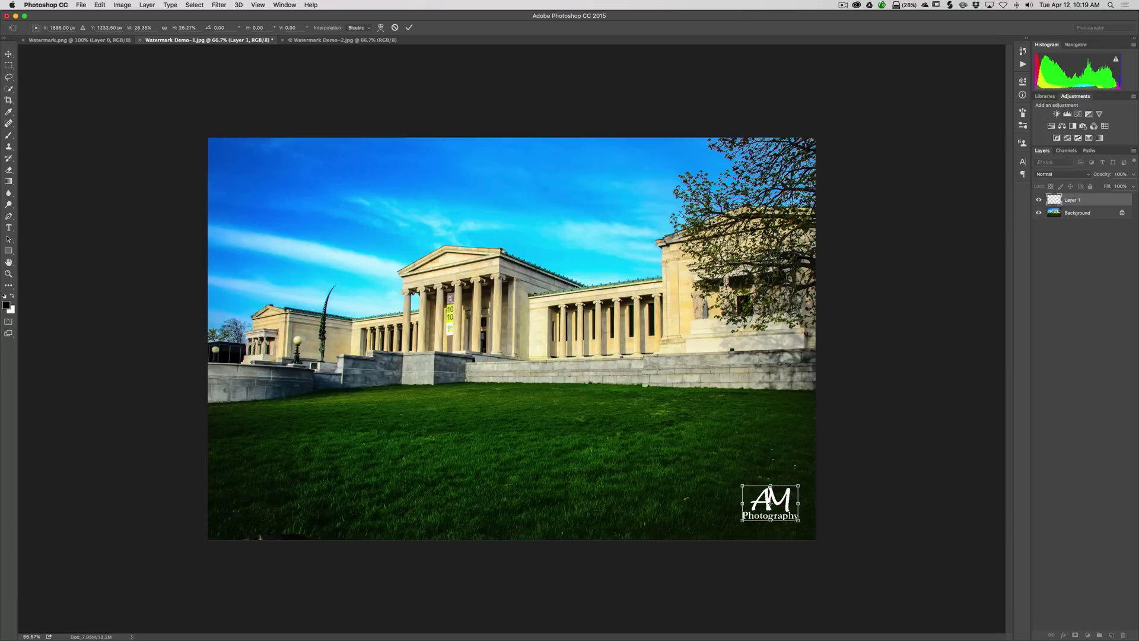
pyautogui.click(409, 28)
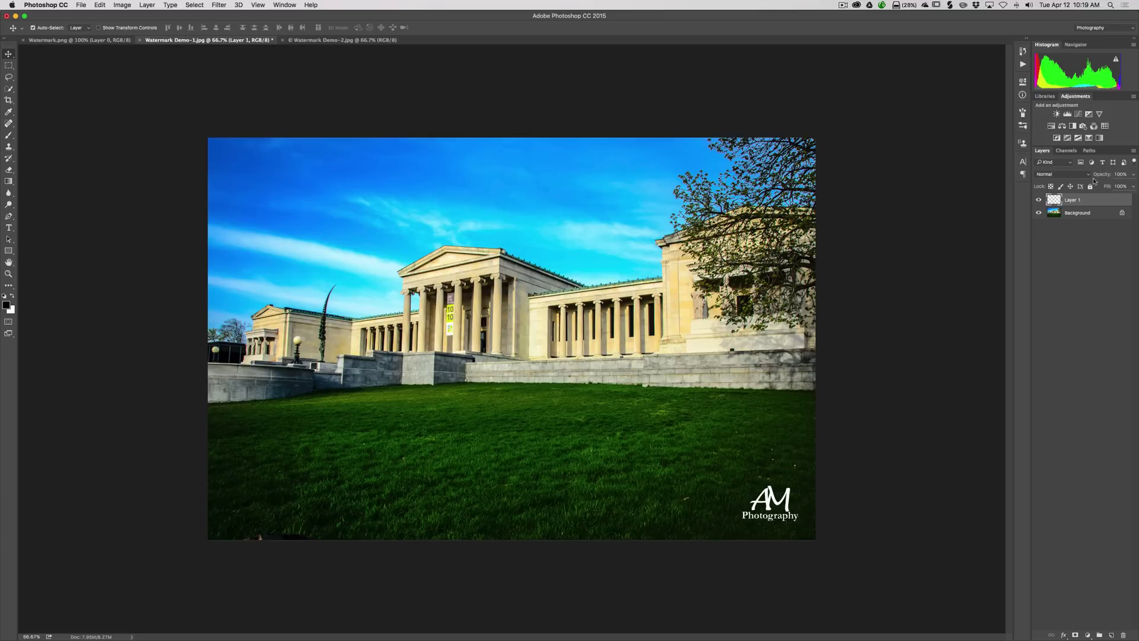
# - Lower the watermark layer's opacity to about 62% and merge it down into the Background
pyautogui.moveTo(1104, 175); pyautogui.dragTo(1087, 177)
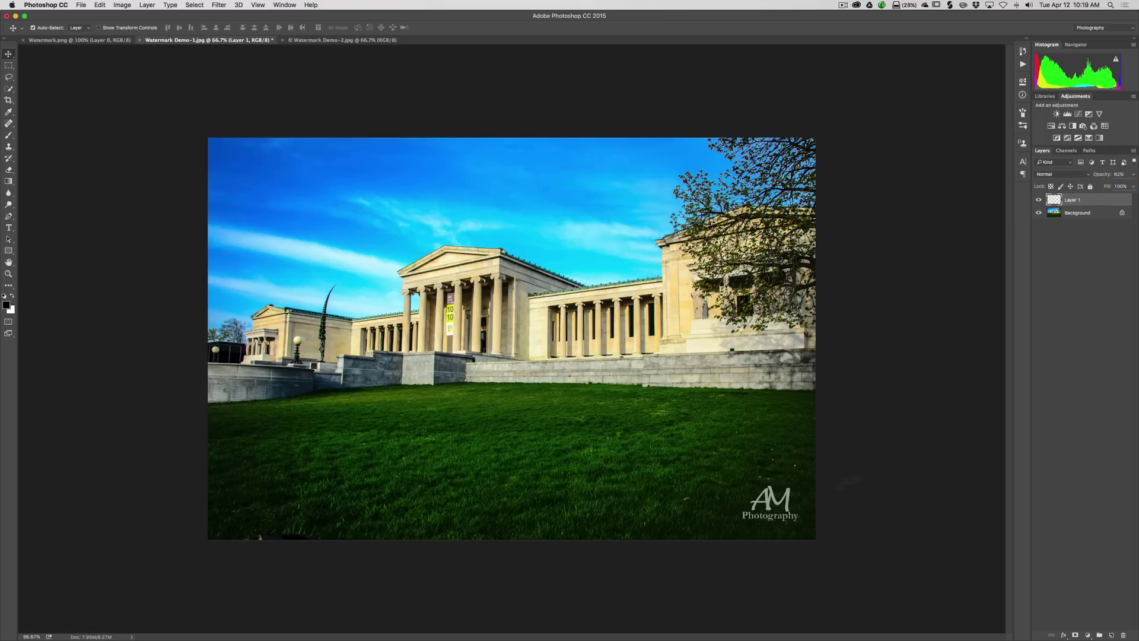
pyautogui.press('super')
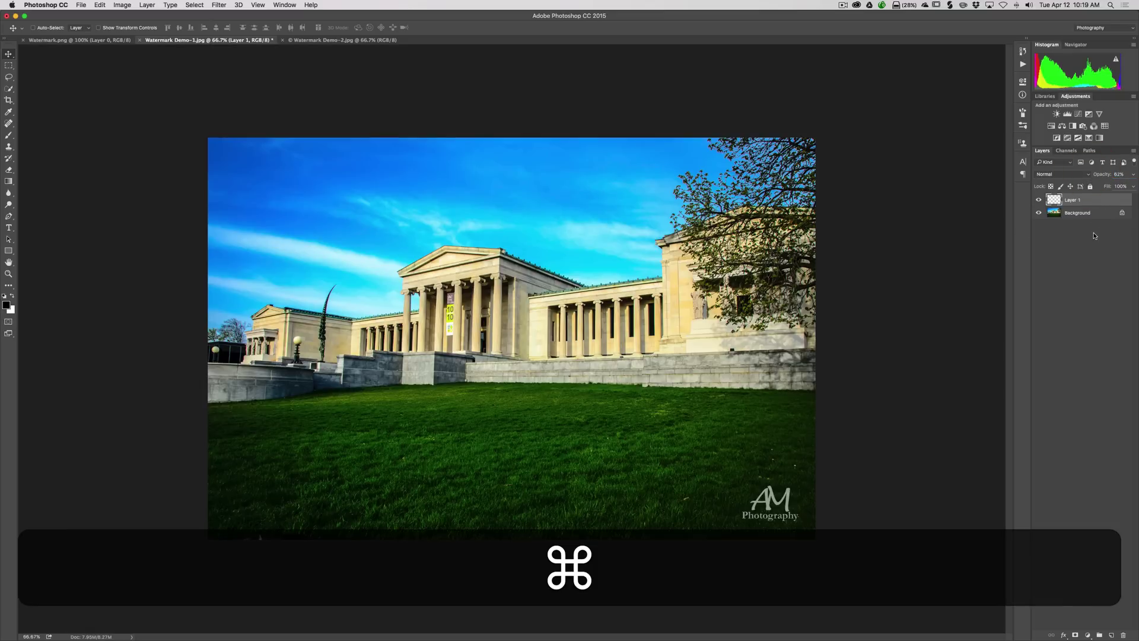
pyautogui.press('super+e')
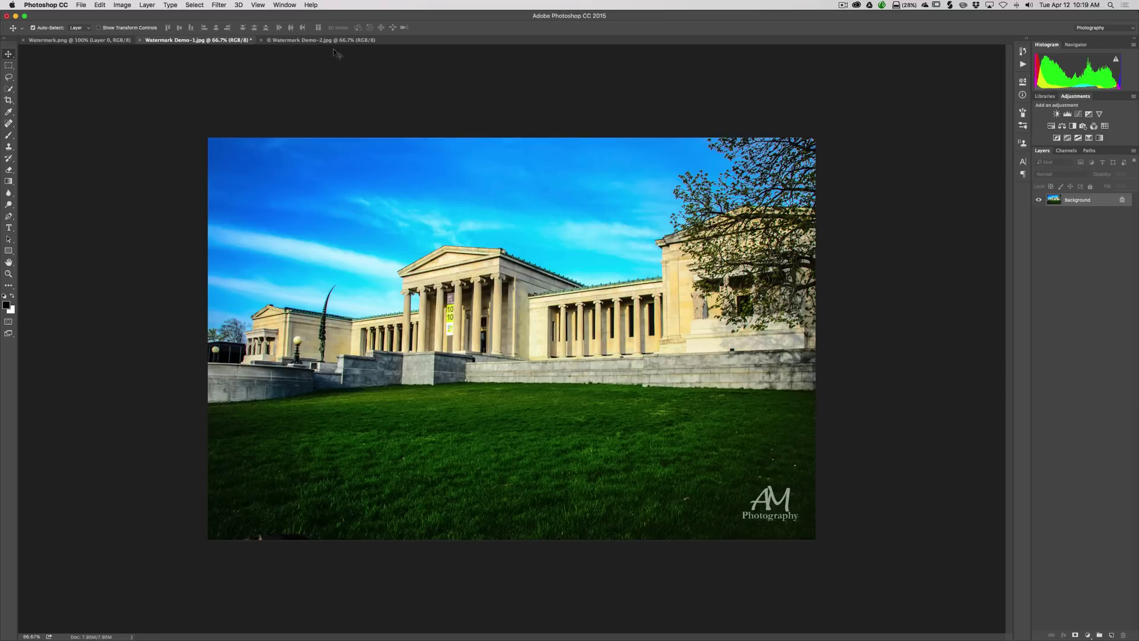
# - Copy the white watermark from Watermark.png into Watermark Demo-2.jpg as a new layer over the snow mound
pyautogui.click(288, 41)
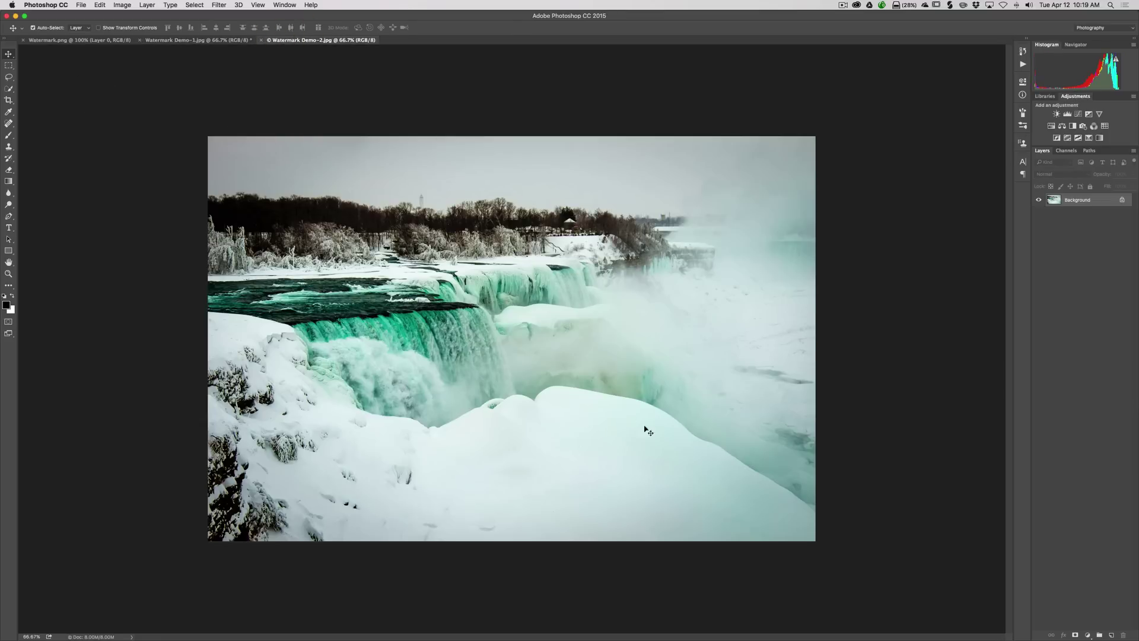
pyautogui.click(75, 40)
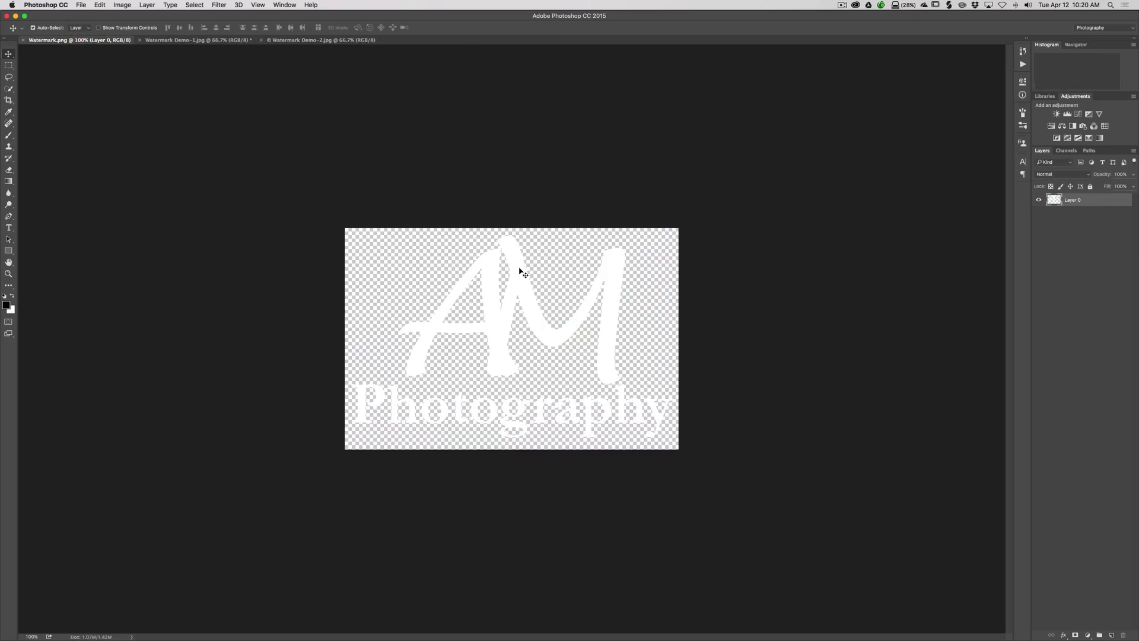
pyautogui.moveTo(521, 271); pyautogui.dragTo(574, 339)
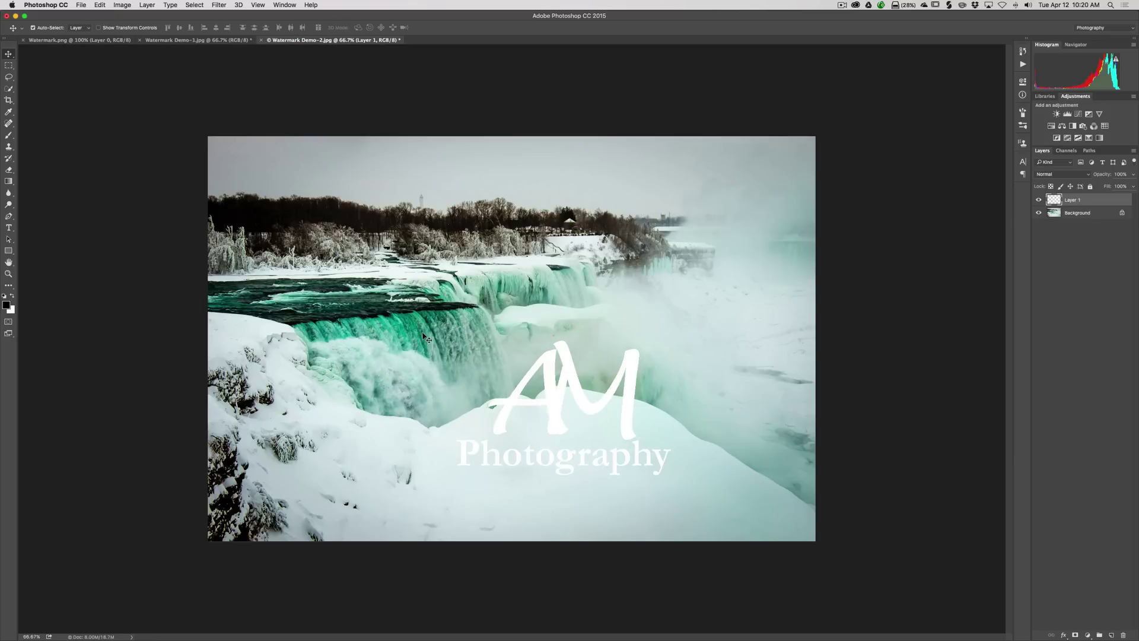
# - Scale the watermark proportionally to about 29% and place it on the snow near the photo's lower-right corner
pyautogui.press('super+t')
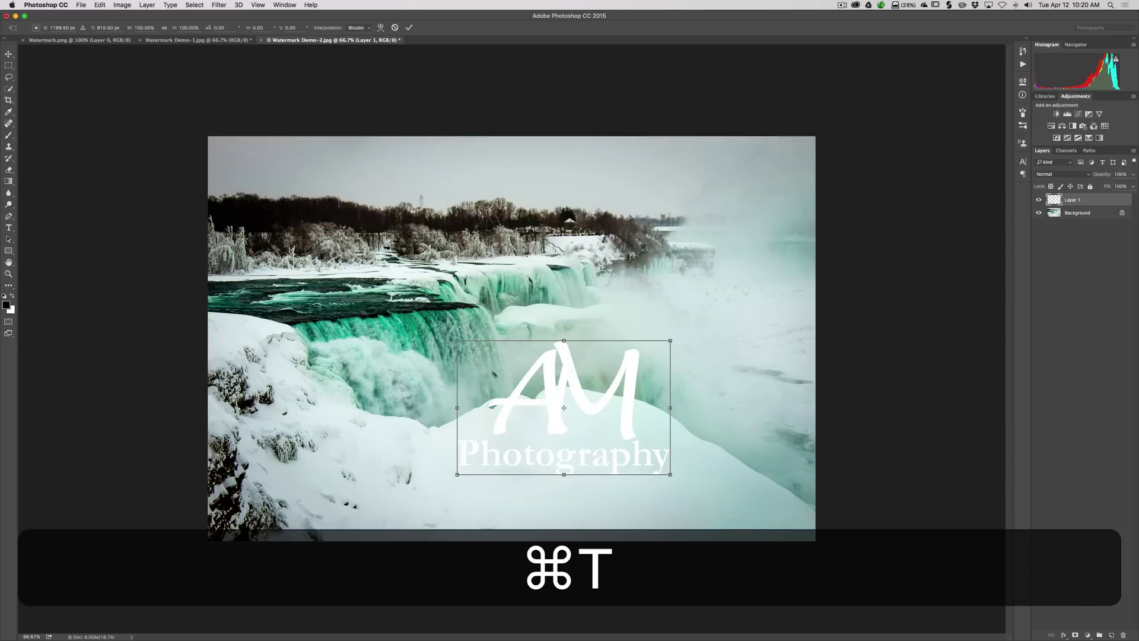
pyautogui.press('shift')
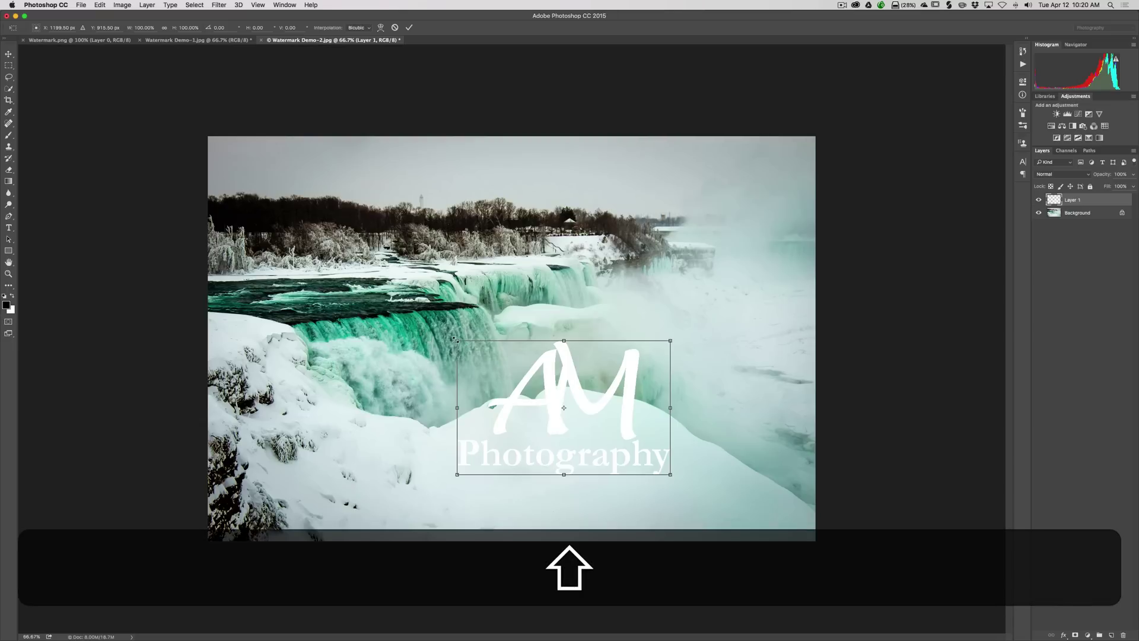
pyautogui.moveTo(455, 340); pyautogui.dragTo(729, 497)
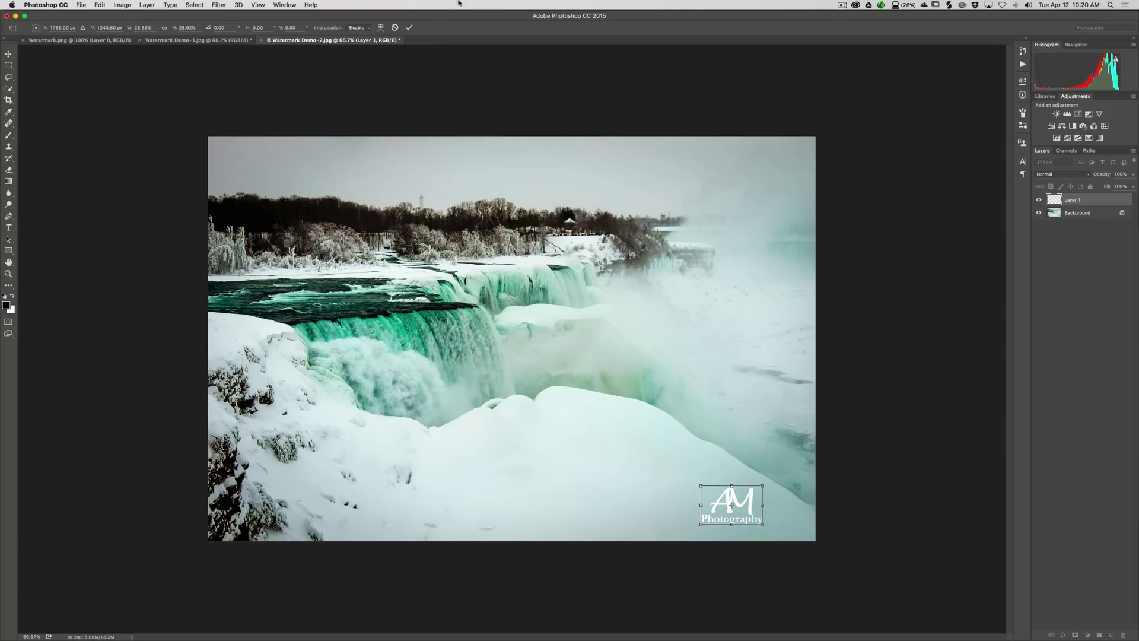
pyautogui.click(410, 28)
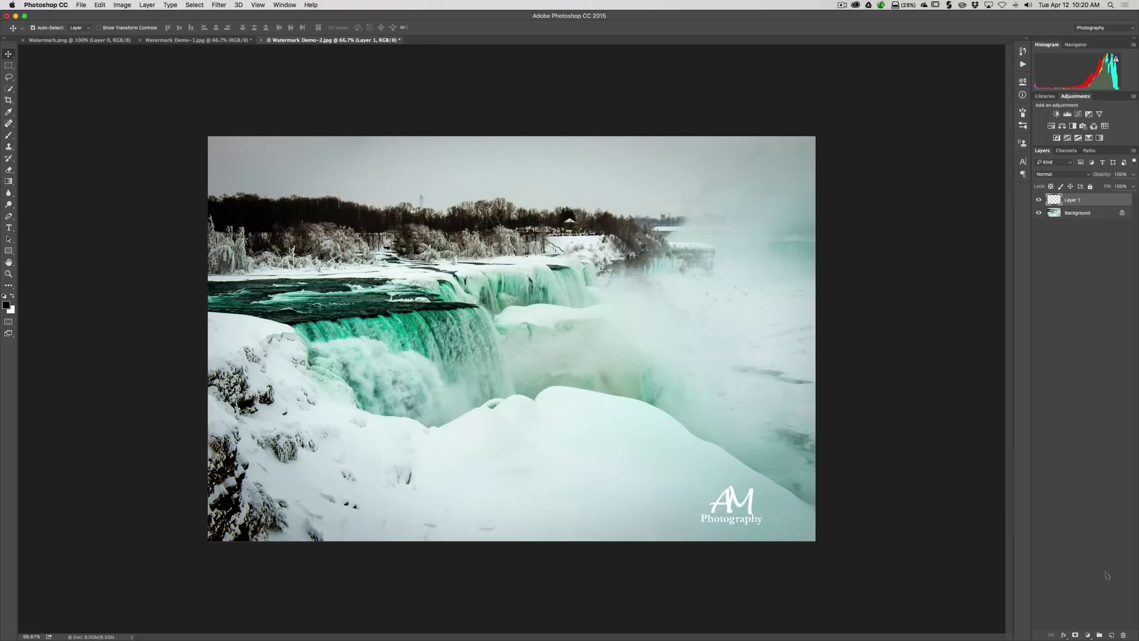
# - Add an empty layer beneath the watermark layer and make a rectangular selection tightly around the watermark
pyautogui.press('super')
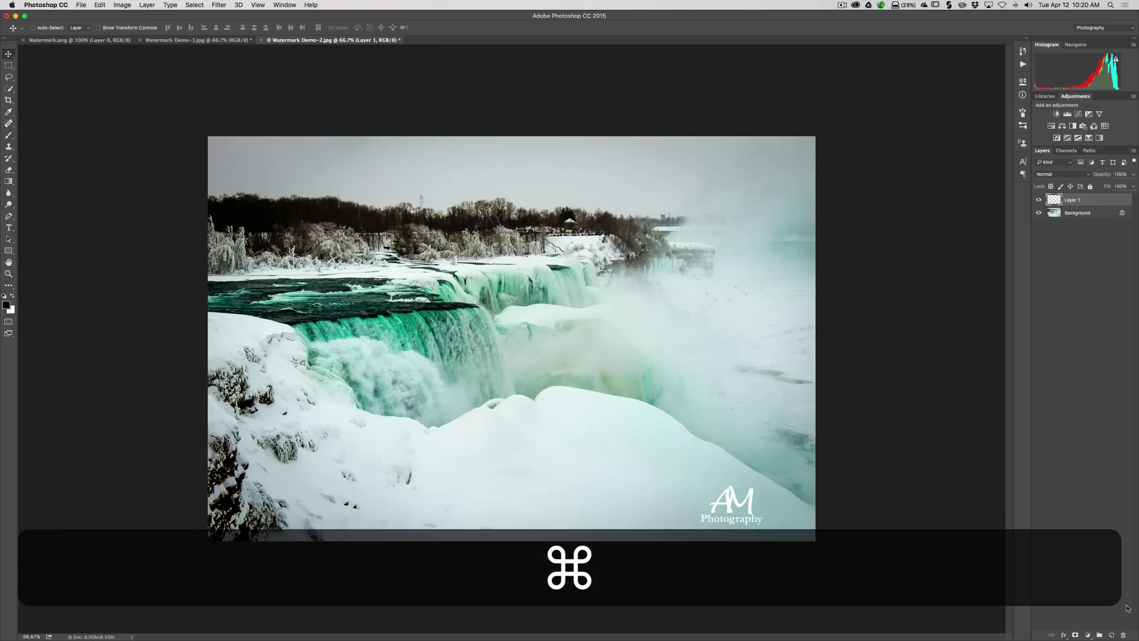
pyautogui.keyDown('super'); pyautogui.click(1111, 636); pyautogui.keyUp('super')
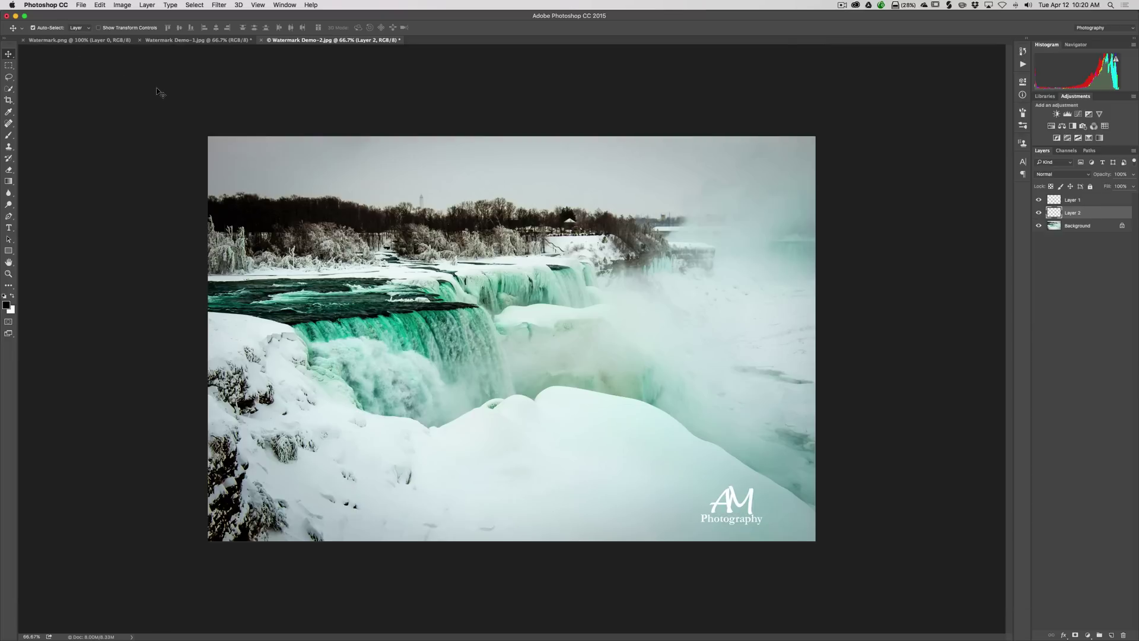
pyautogui.press('m')
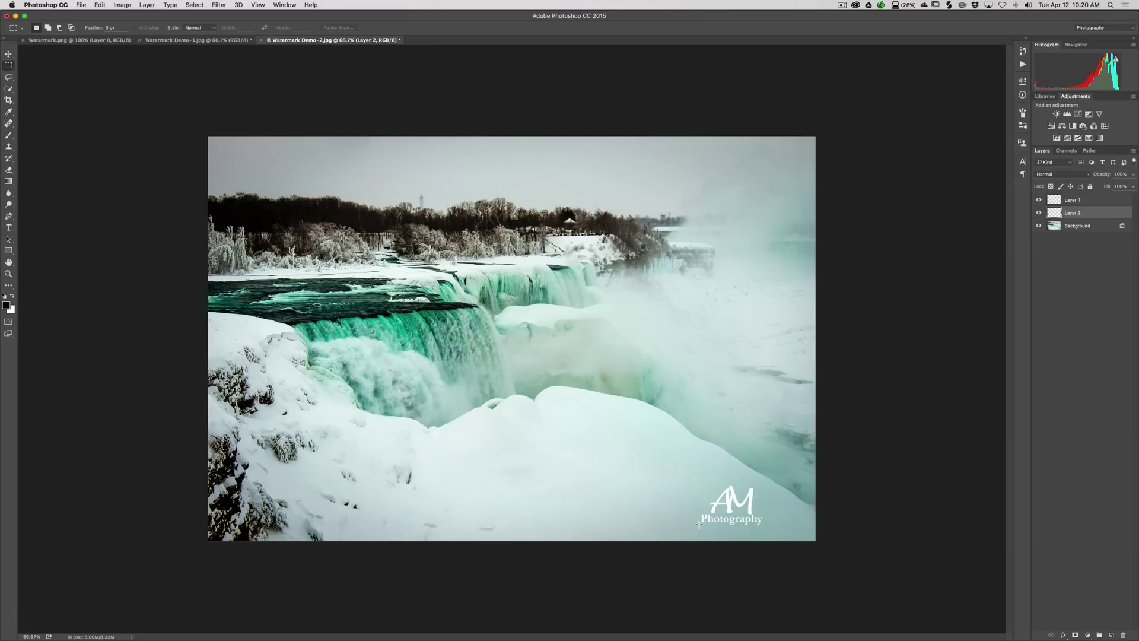
pyautogui.moveTo(699, 524); pyautogui.dragTo(765, 485)
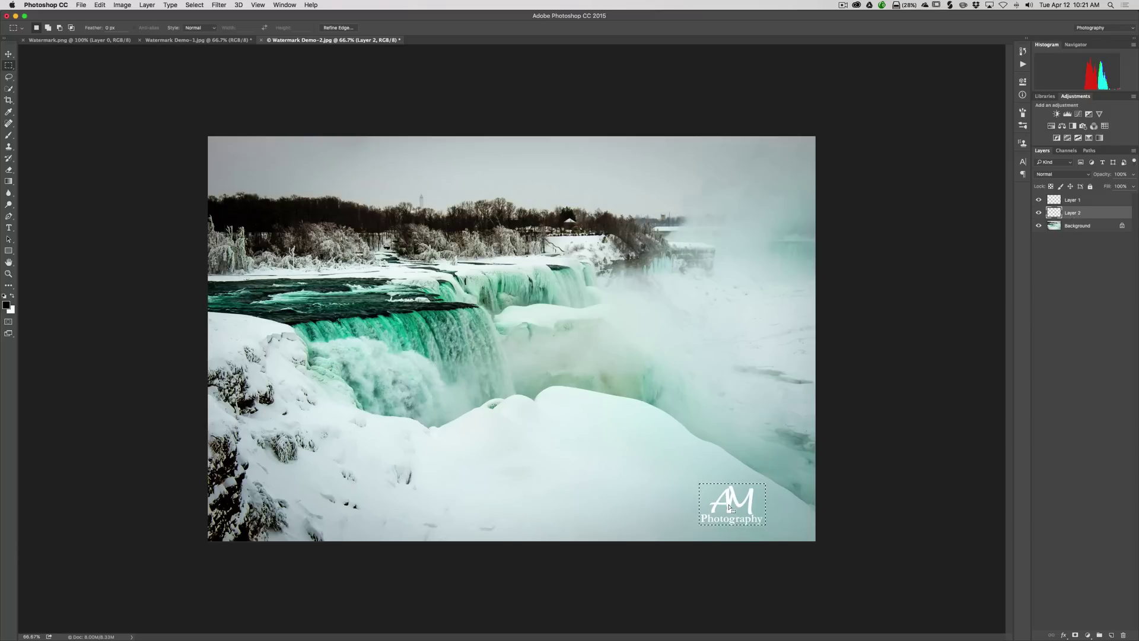
# - Set the foreground colour to dark grey, fill the selection around the watermark with it on the new layer, and deselect
pyautogui.click(6, 305)
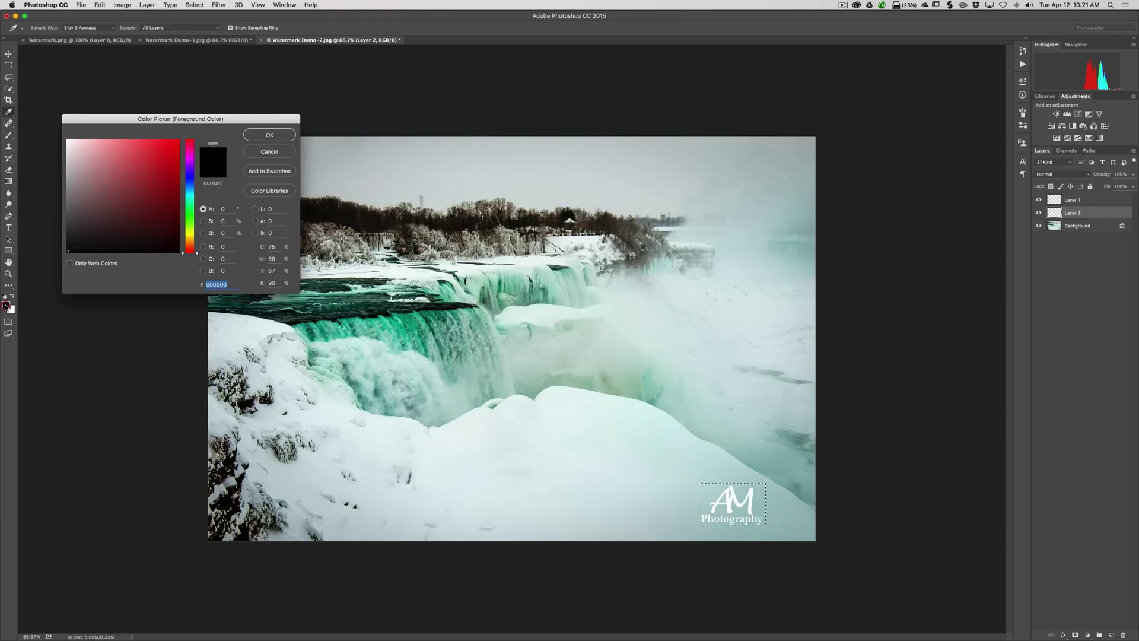
pyautogui.moveTo(68, 226); pyautogui.dragTo(68, 218)
pyautogui.click(269, 135)
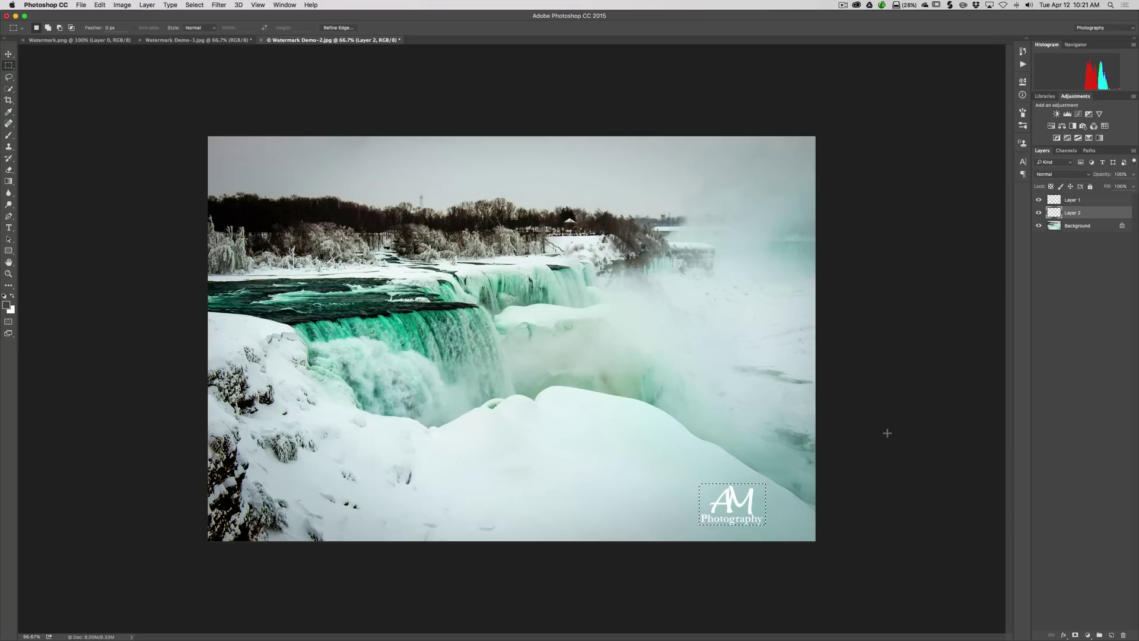
pyautogui.press('alt')
pyautogui.hotkey('alt', 'BackSpace')
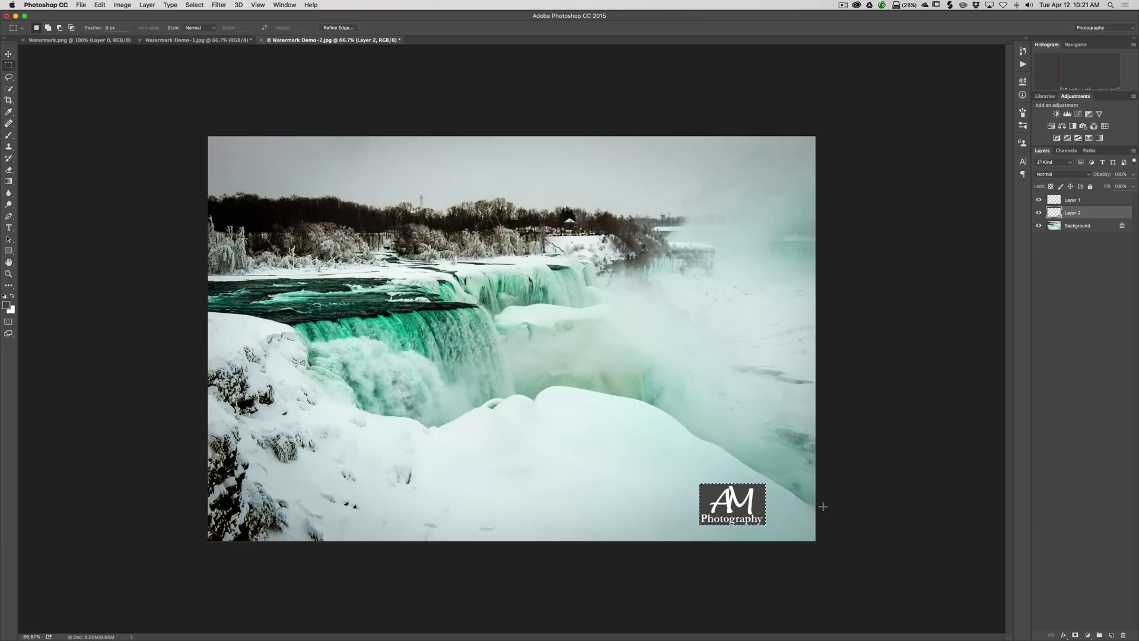
pyautogui.press('super+d')
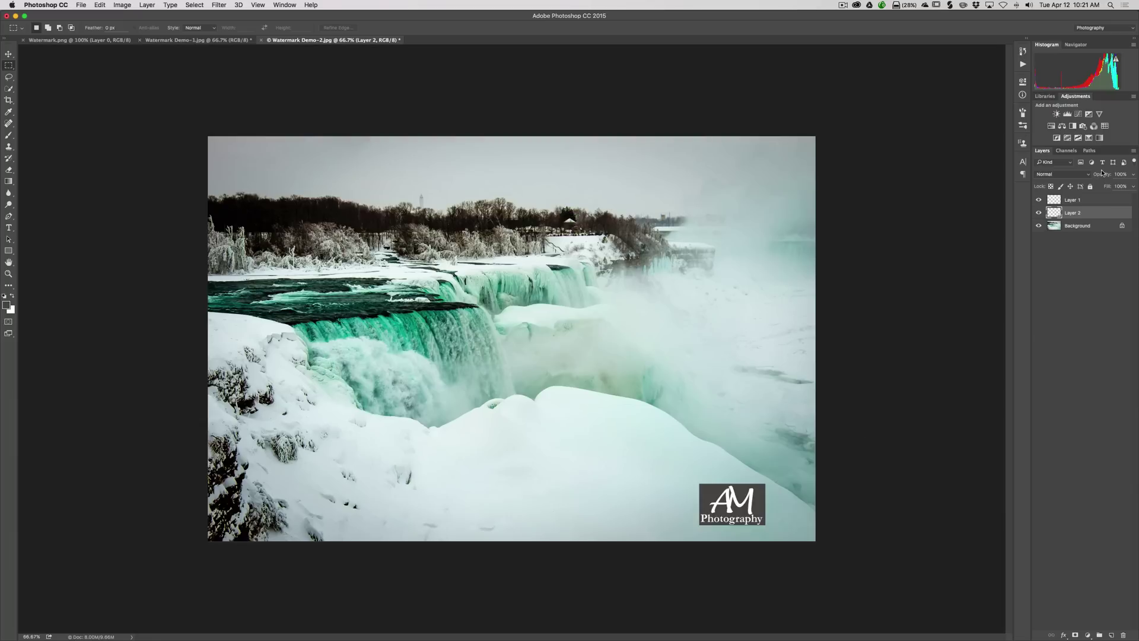
# - Lower the grey box layer's opacity to about 61% and keep the watermark layer above it at 100%
pyautogui.moveTo(1100, 175); pyautogui.dragTo(1088, 177)
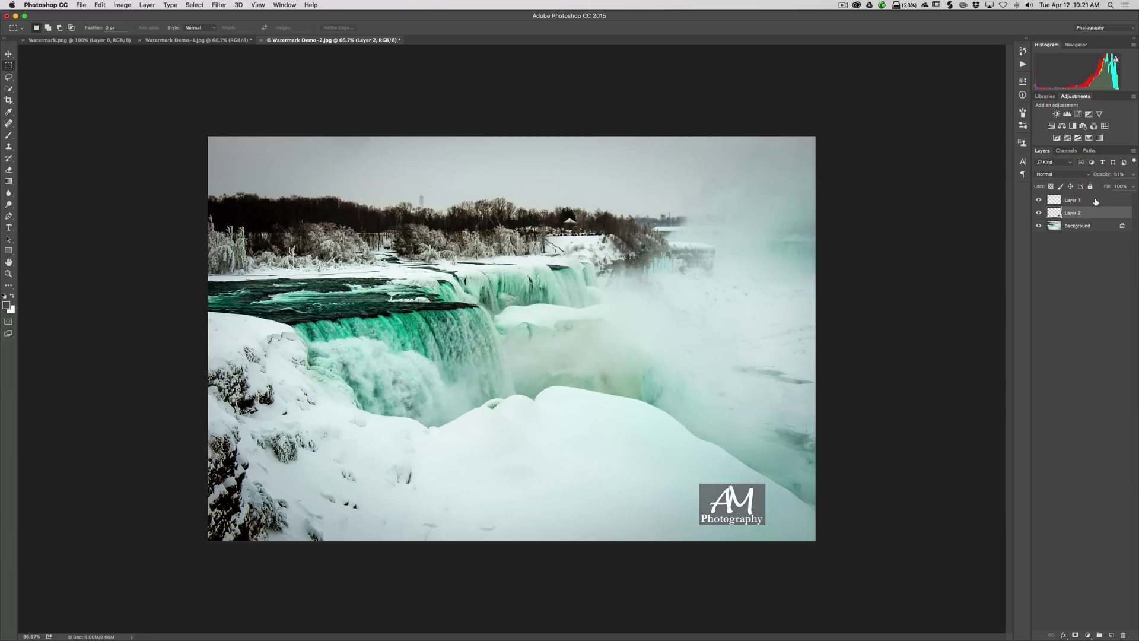
pyautogui.click(1096, 200)
pyautogui.moveTo(1105, 177)
pyautogui.mouseDown()
pyautogui.moveTo(1091, 174)
pyautogui.moveTo(1108, 175)
pyautogui.mouseUp()
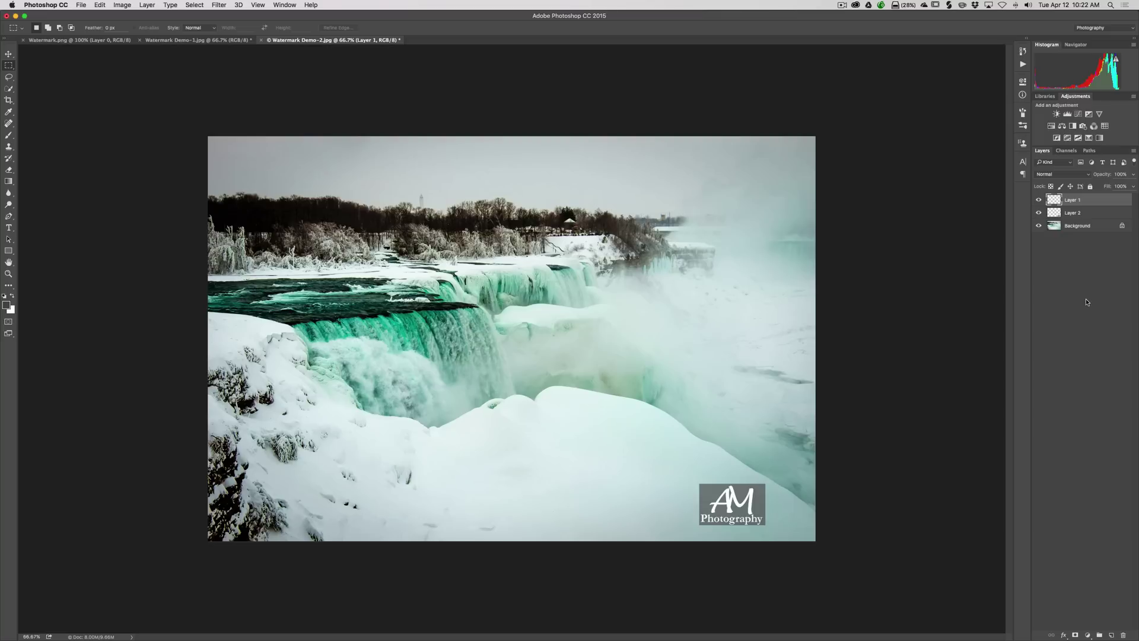
# - Flatten Watermark Demo-2.jpg so the watermark and its grey box merge into the Background
pyautogui.click(147, 5)
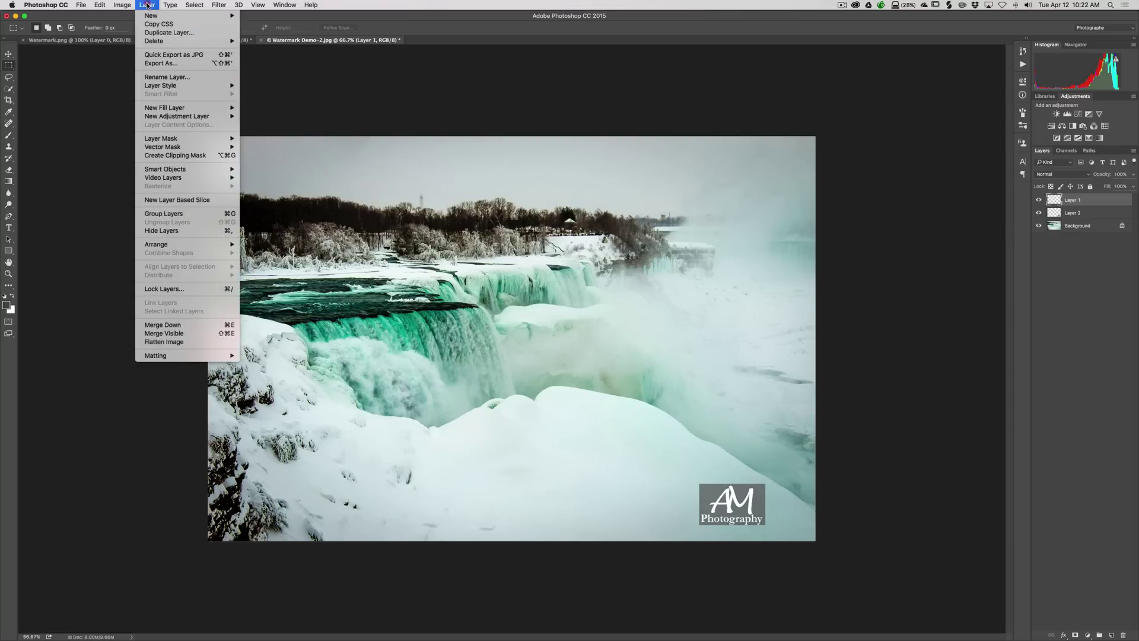
pyautogui.click(160, 343)
pyautogui.moveTo(1095, 200); pyautogui.dragTo(1088, 244)
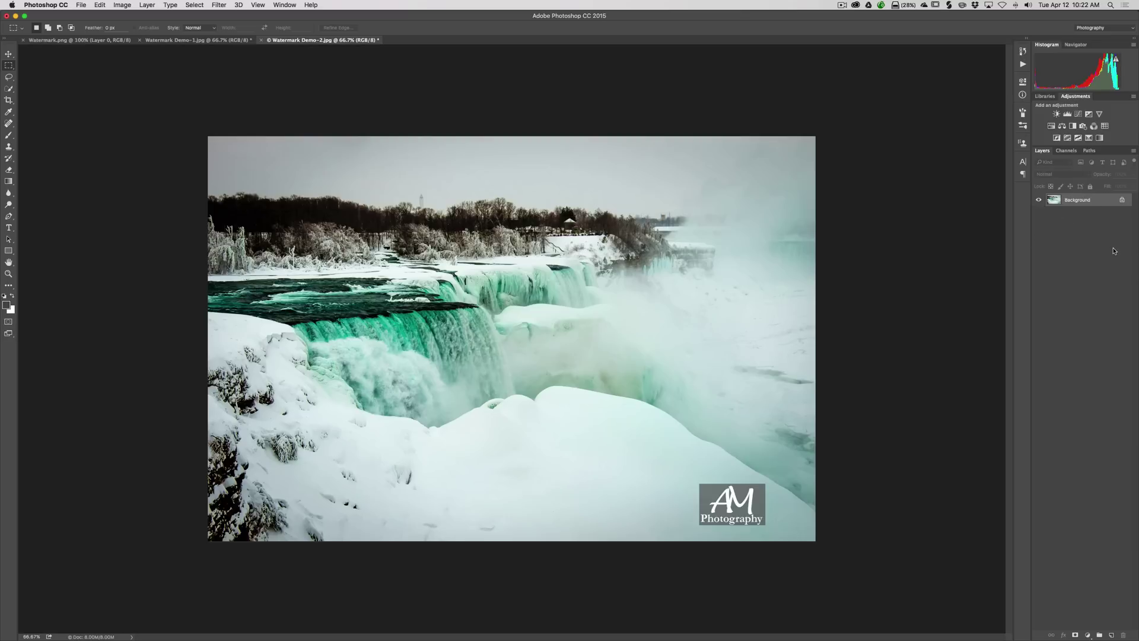